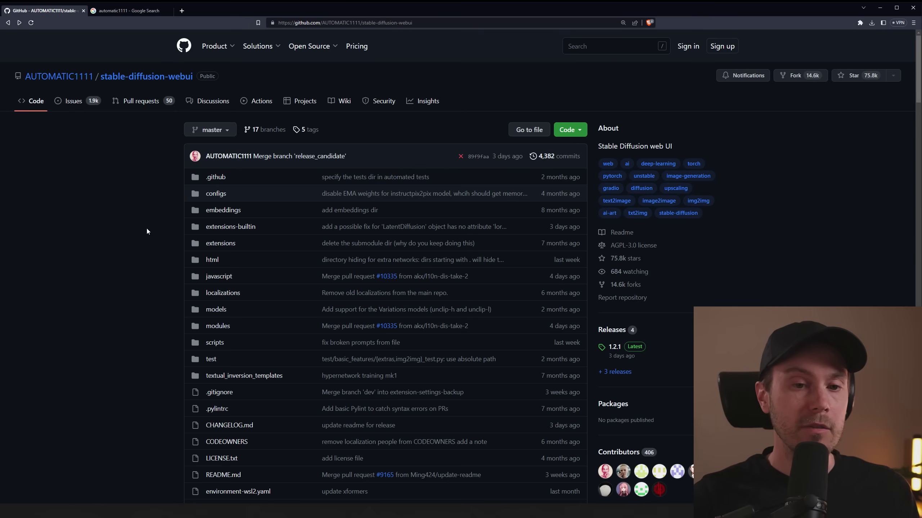
Check the automatic1111 Google results, then return to the README's Installation and Running section
{"action": "left_click", "coordinate": [142, 12]}
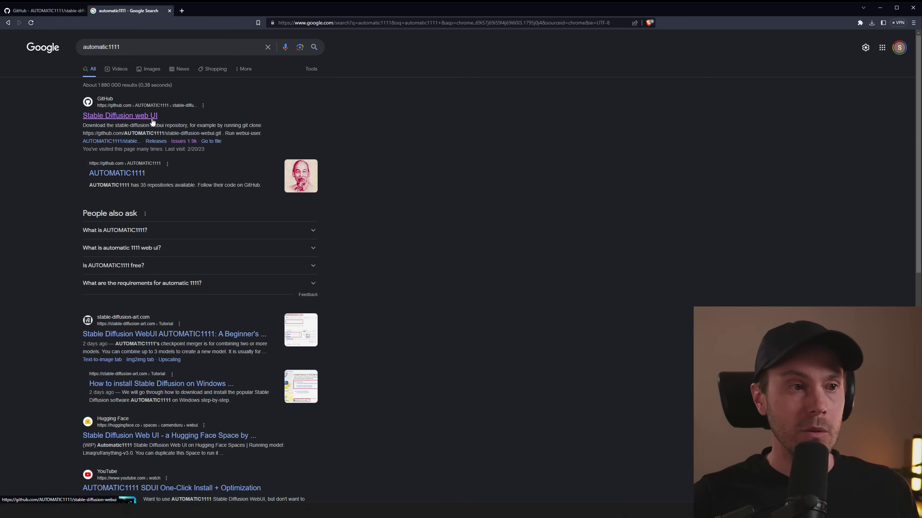
{"action": "key", "text": "ctrl+shift+Tab"}
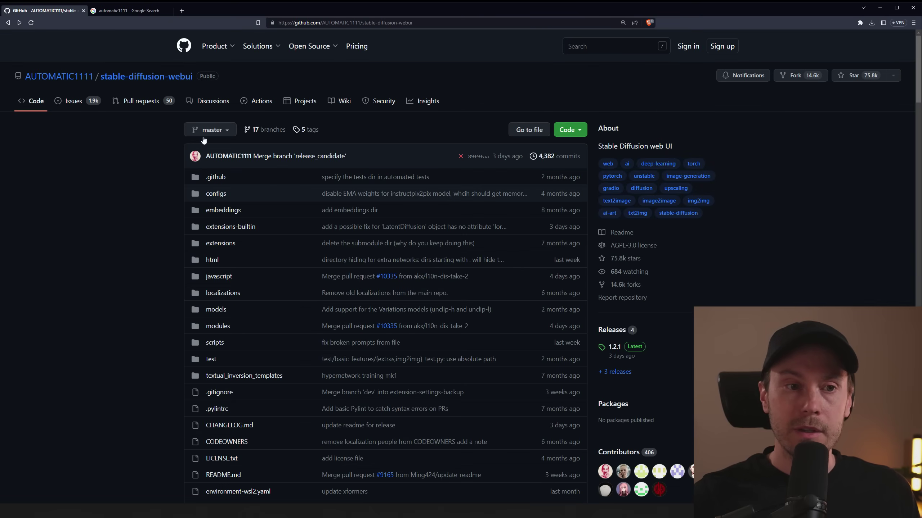
{"action": "scroll", "coordinate": [327, 174], "scroll_direction": "down", "scroll_amount": 1}
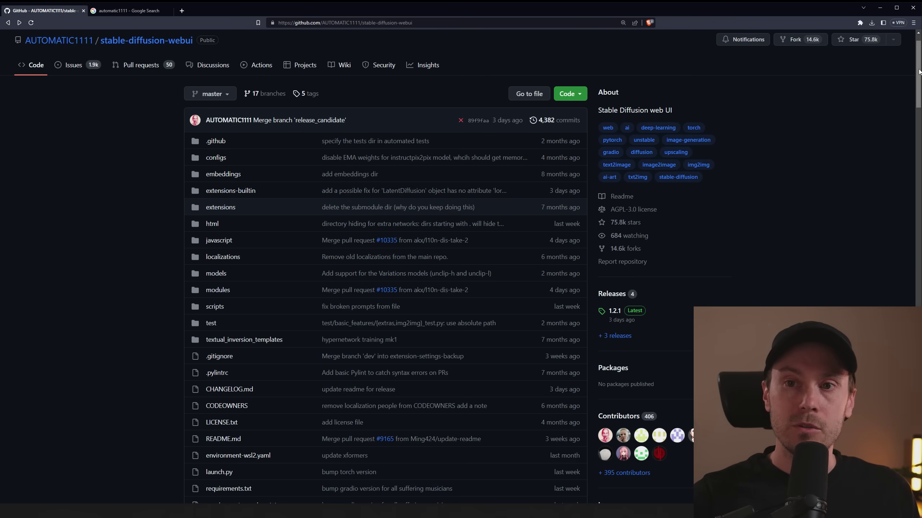
{"action": "left_click_drag", "start_coordinate": [919, 72], "coordinate": [904, 374]}
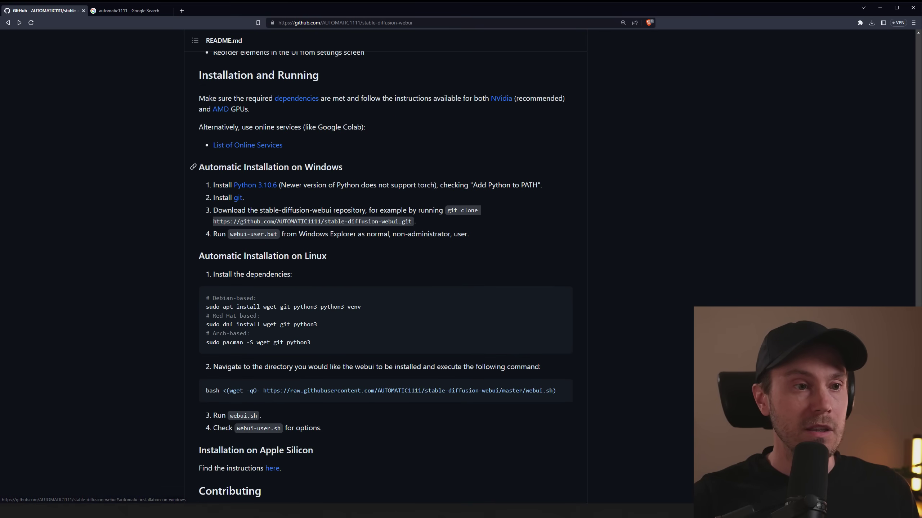
Highlight the README's 'Automatic Installation on Windows' heading, then clear the highlight
{"action": "left_click_drag", "start_coordinate": [198, 168], "coordinate": [335, 169]}
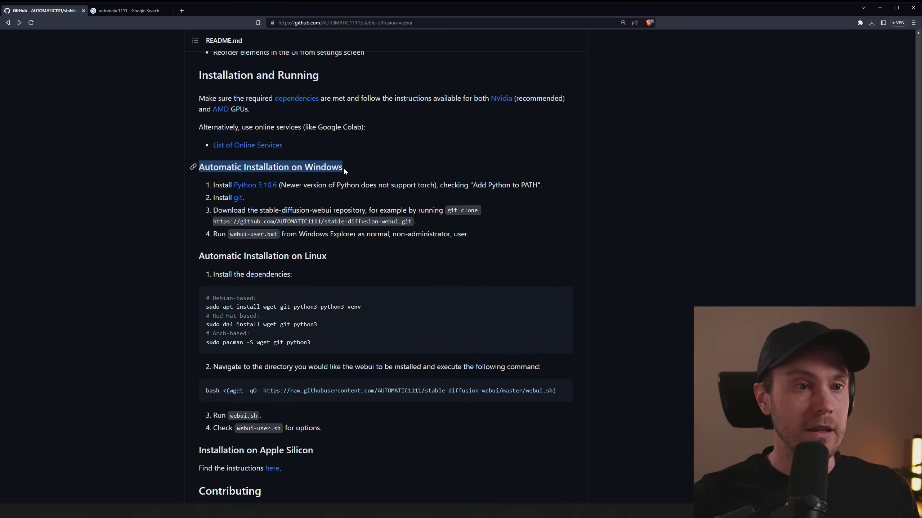
{"action": "left_click", "coordinate": [319, 166]}
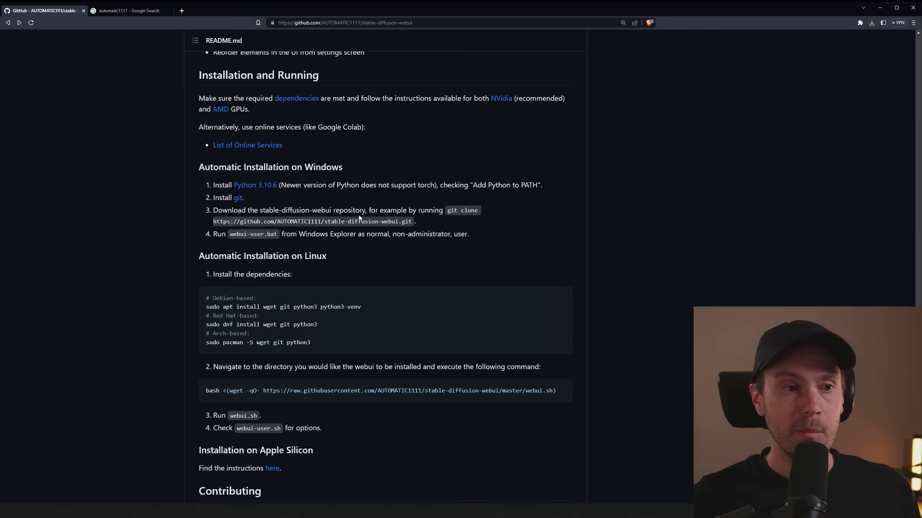
View the Python 3.10.6 release page down to its Files, then return to the README
{"action": "left_click", "coordinate": [256, 186]}
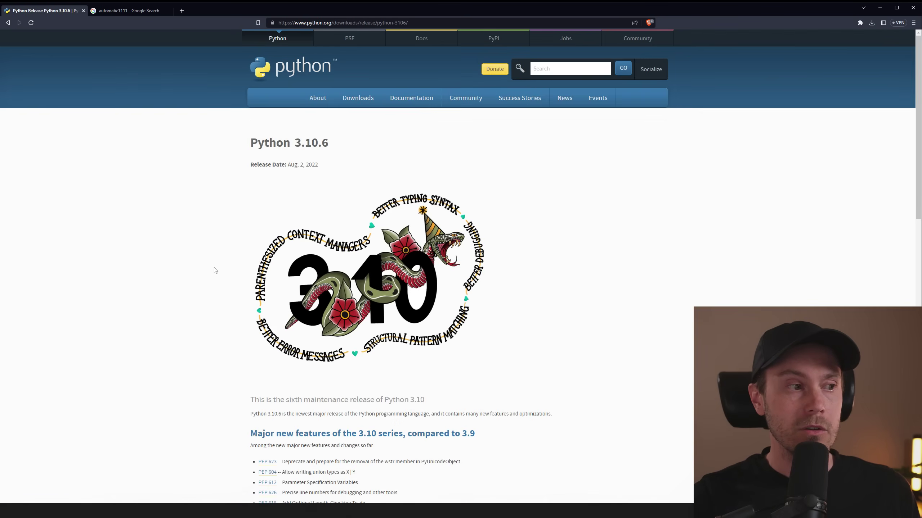
{"action": "scroll", "coordinate": [212, 267], "scroll_direction": "down", "scroll_amount": 10}
{"action": "scroll", "coordinate": [205, 258], "scroll_direction": "down", "scroll_amount": 5}
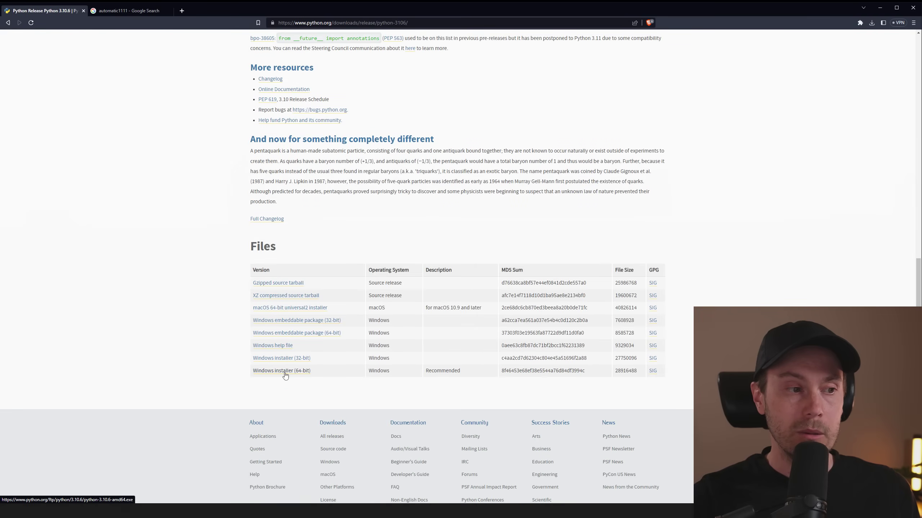
{"action": "key", "text": "alt+Left"}
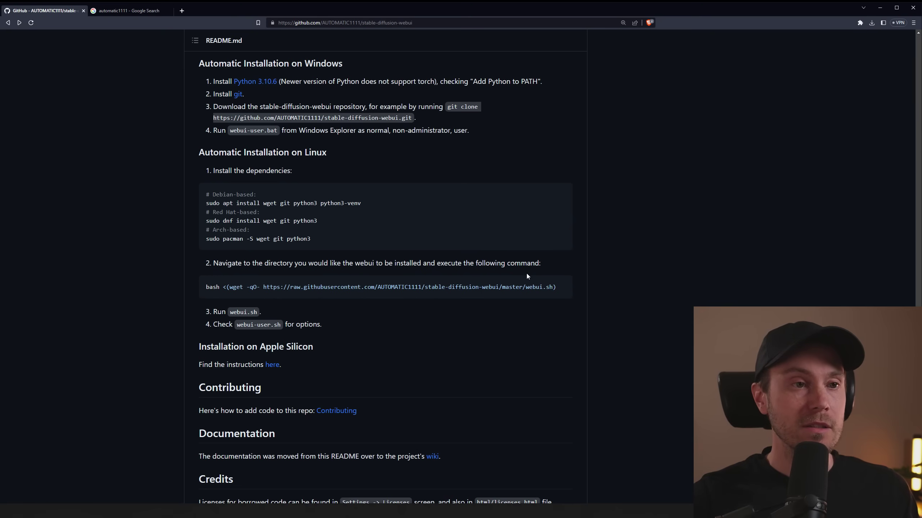
Download the 64-bit Git for Windows Setup installer from git-scm.com
{"action": "left_click", "coordinate": [238, 95], "text": "ctrl"}
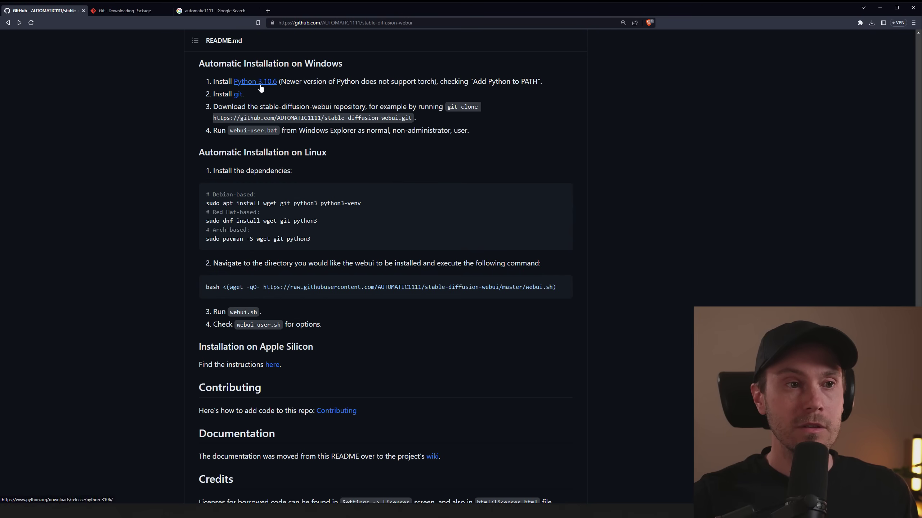
{"action": "left_click", "coordinate": [127, 12]}
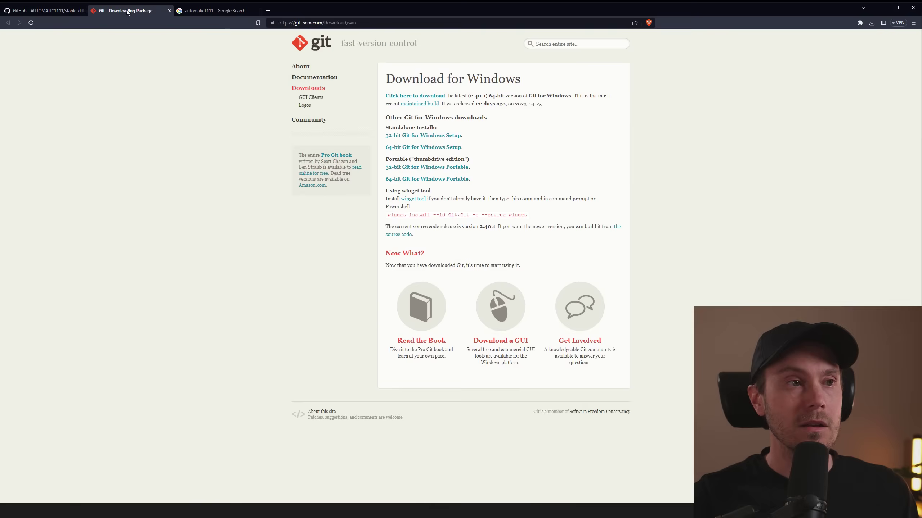
{"action": "left_click", "coordinate": [426, 147]}
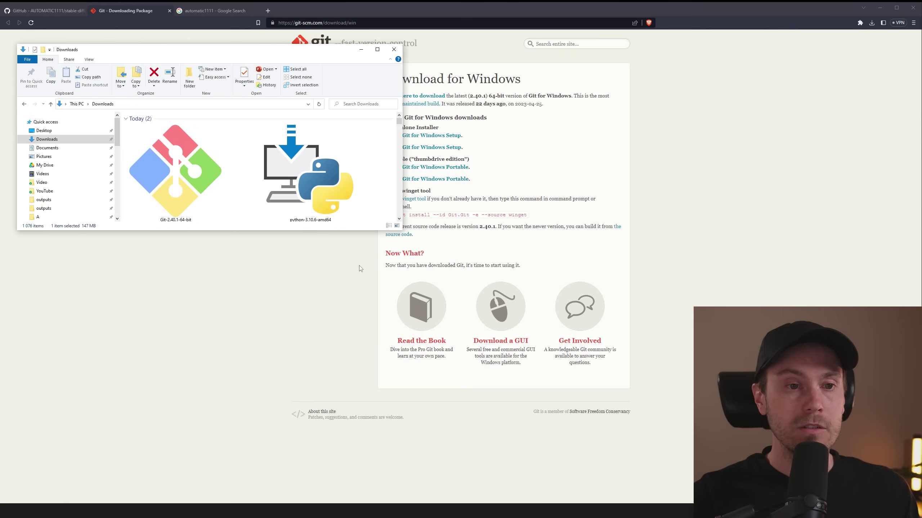
Install Python 3.10.6 (64-bit) from python-3.10.6-amd64 with Add Python 3.10 to PATH enabled
{"action": "left_click_drag", "start_coordinate": [400, 229], "coordinate": [401, 236]}
{"action": "double_click", "coordinate": [300, 174]}
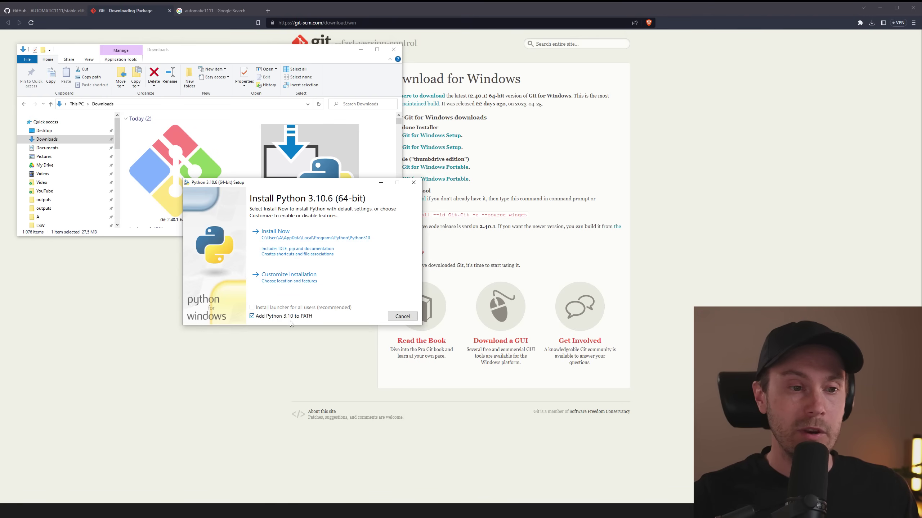
{"action": "left_click", "coordinate": [280, 238]}
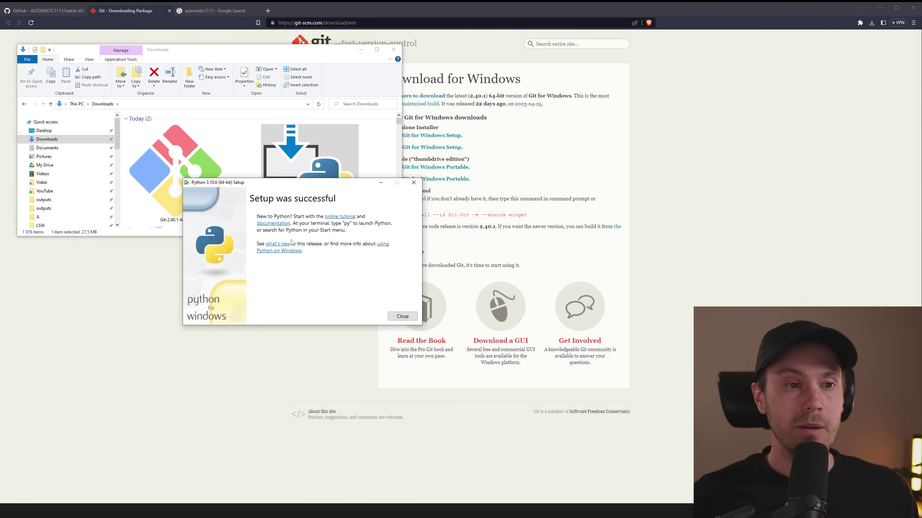
{"action": "left_click", "coordinate": [403, 316]}
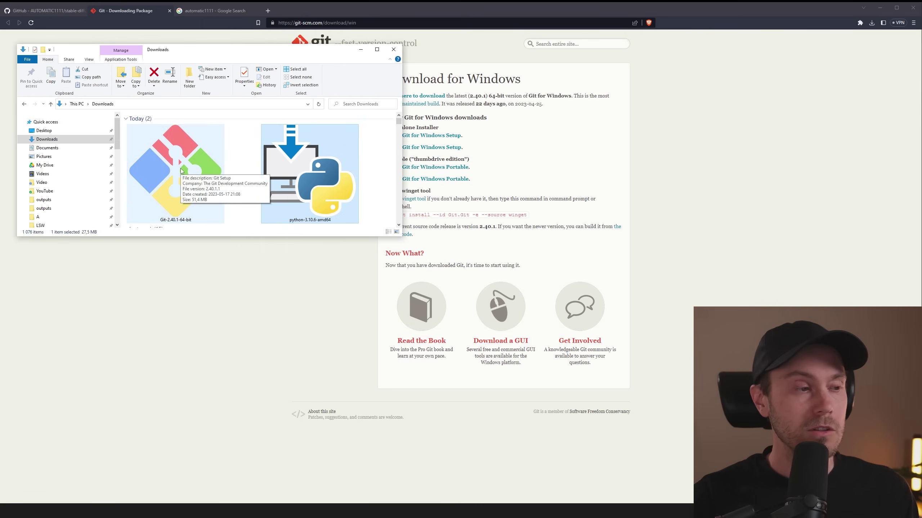
Launch the Git-2.40.1-64-bit installer and accept the license, location, components and Start menu defaults
{"action": "double_click", "coordinate": [180, 168]}
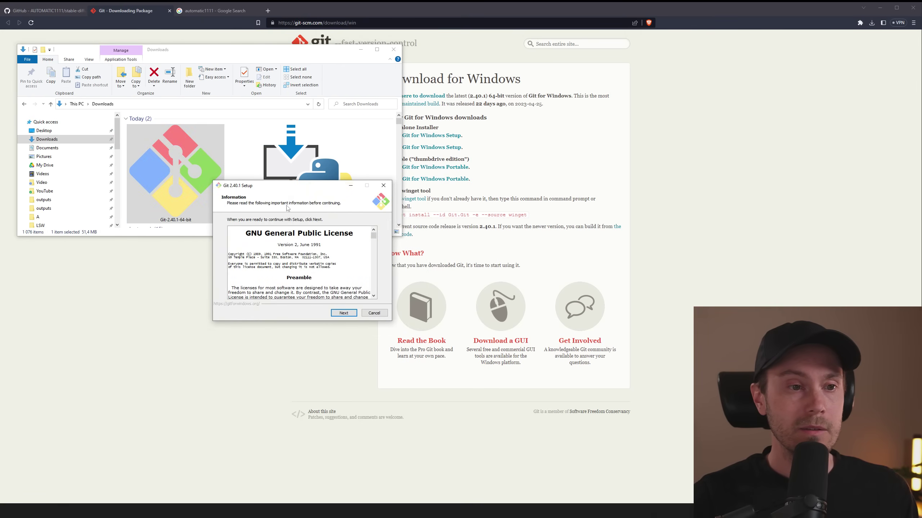
{"action": "left_click", "coordinate": [343, 313]}
{"action": "left_click", "coordinate": [343, 313]}
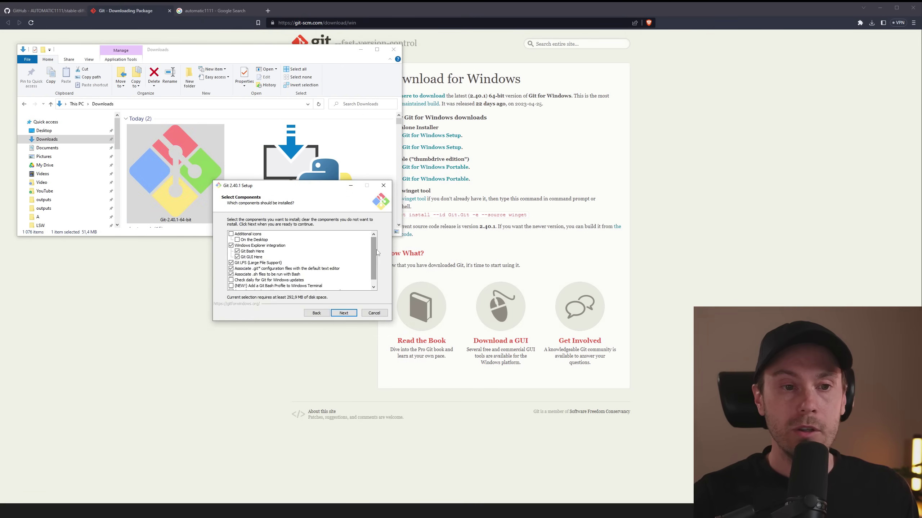
{"action": "scroll", "coordinate": [374, 254], "scroll_direction": "down", "scroll_amount": 2}
{"action": "scroll", "coordinate": [374, 254], "scroll_direction": "up", "scroll_amount": 2}
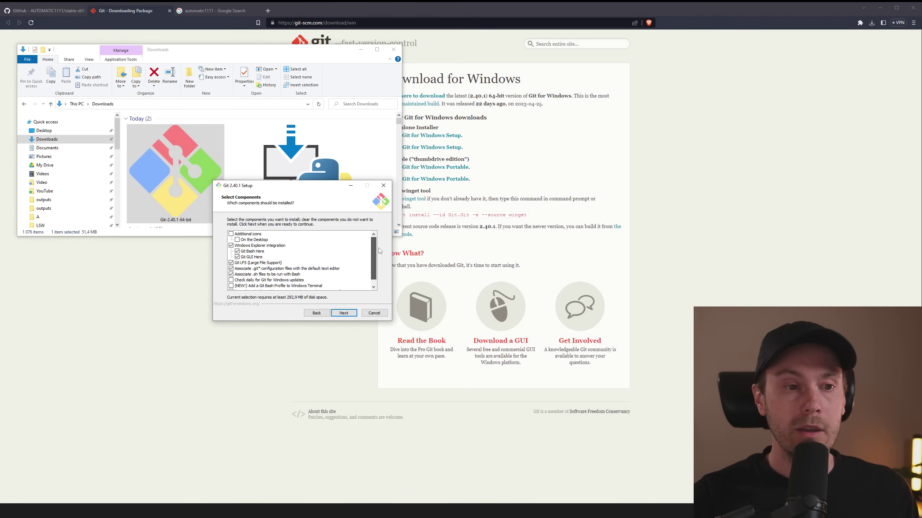
{"action": "left_click", "coordinate": [344, 313]}
{"action": "left_click", "coordinate": [344, 314]}
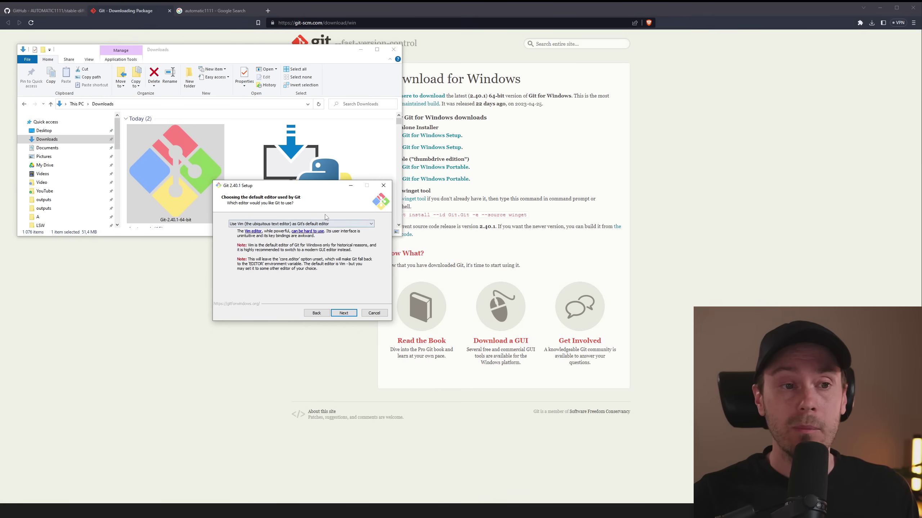
Keep Vim as editor and the remaining defaults, install Git, and finish without release notes
{"action": "left_click", "coordinate": [343, 313]}
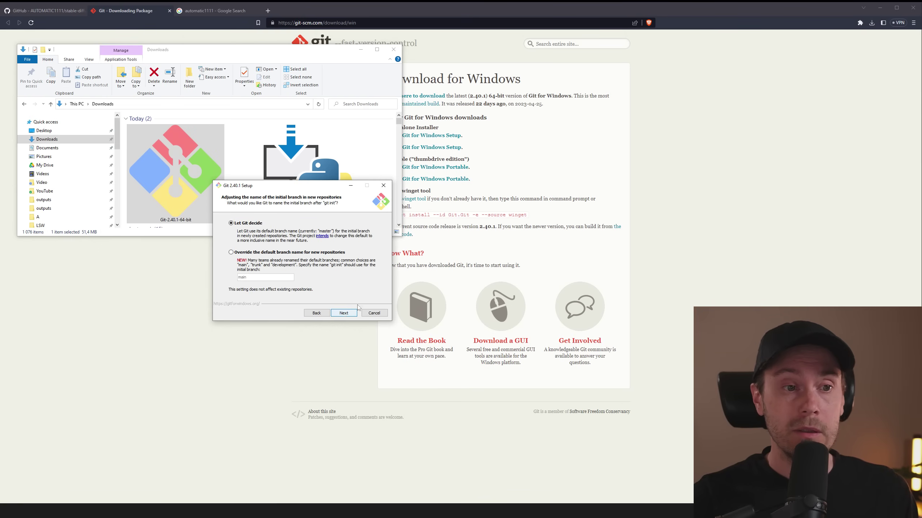
{"action": "left_click", "coordinate": [347, 315]}
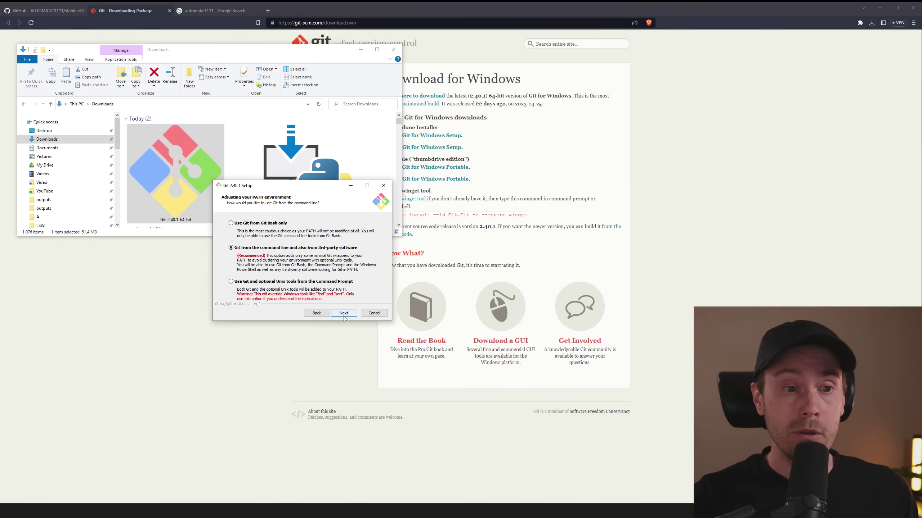
{"action": "left_click", "coordinate": [343, 316]}
{"action": "left_click", "coordinate": [343, 314]}
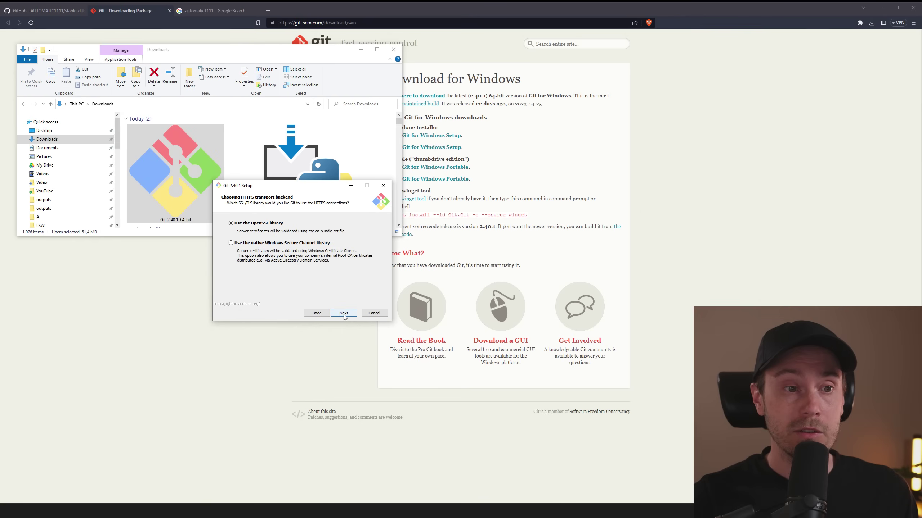
{"action": "left_click", "coordinate": [343, 313]}
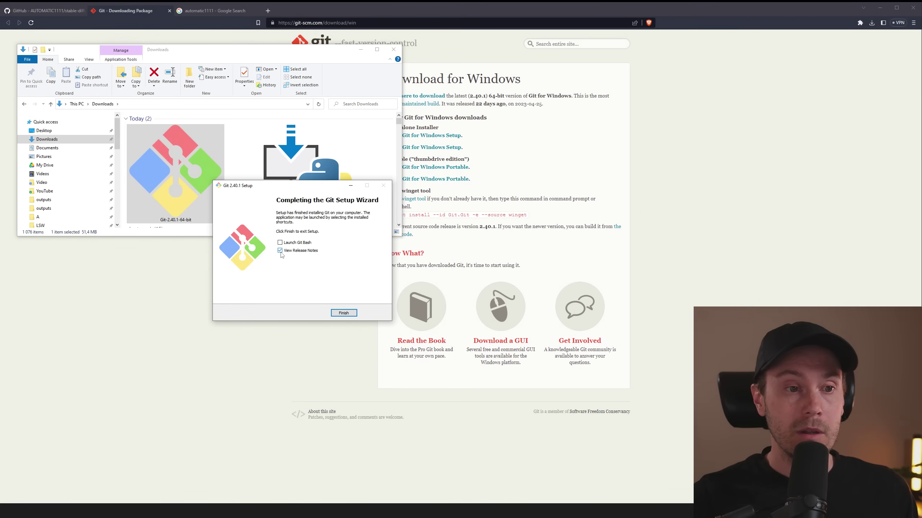
{"action": "left_click", "coordinate": [280, 251]}
{"action": "left_click", "coordinate": [344, 313]}
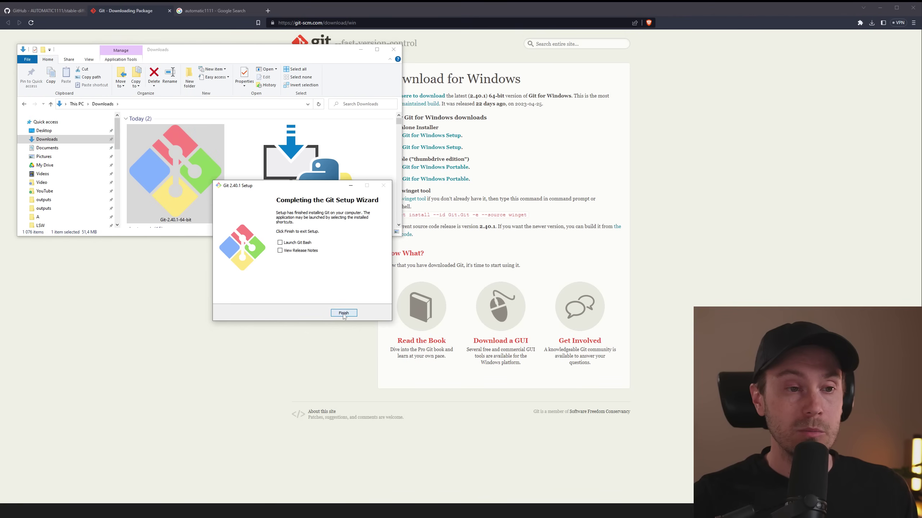
Close the Downloads window and the Google and Git tabs, then locate the README's git clone command
{"action": "left_click", "coordinate": [393, 49]}
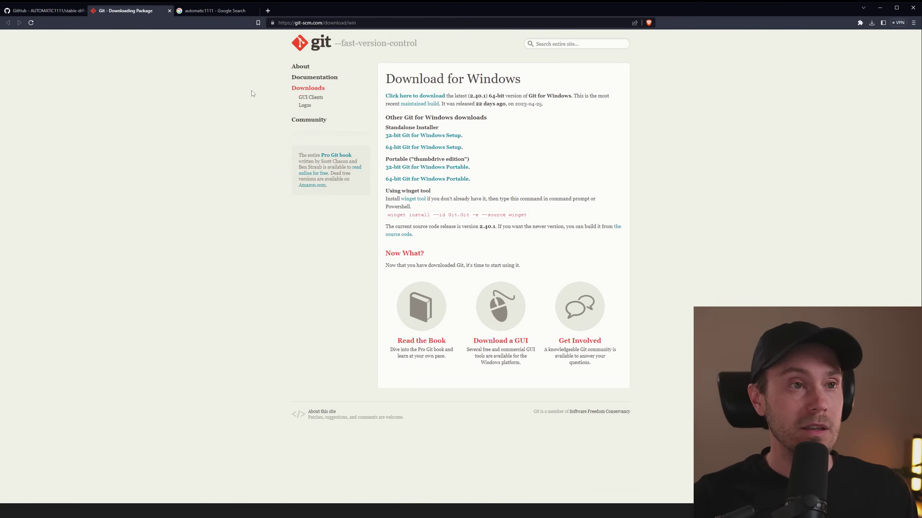
{"action": "middle_click", "coordinate": [217, 7]}
{"action": "middle_click", "coordinate": [174, 5]}
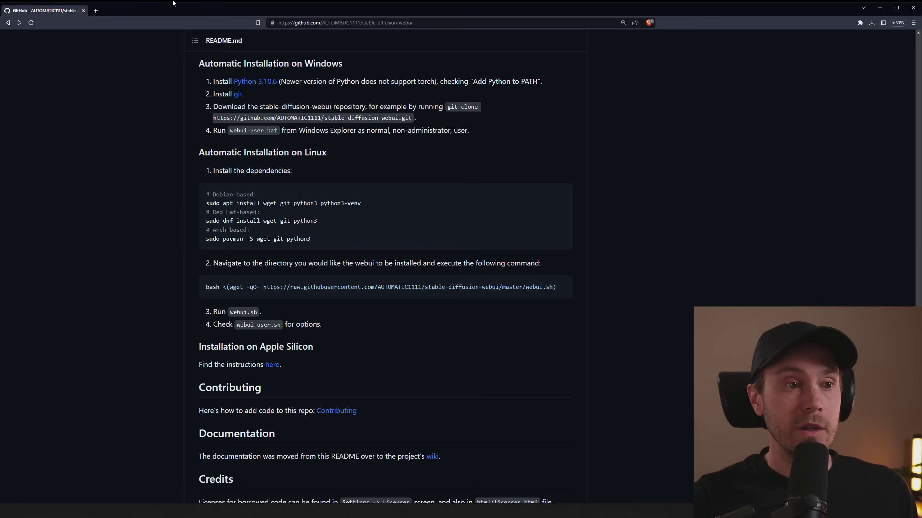
{"action": "scroll", "coordinate": [162, 169], "scroll_direction": "up", "scroll_amount": 1}
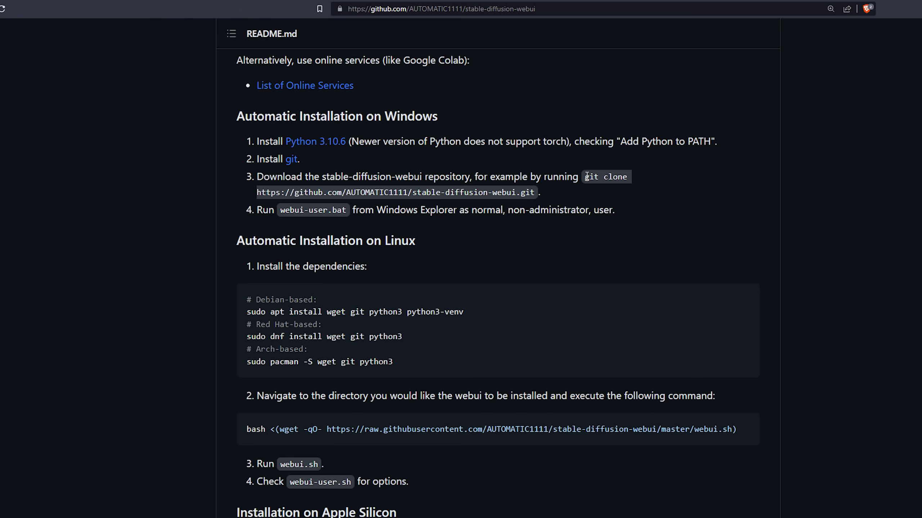
{"action": "left_click_drag", "start_coordinate": [586, 176], "coordinate": [535, 191]}
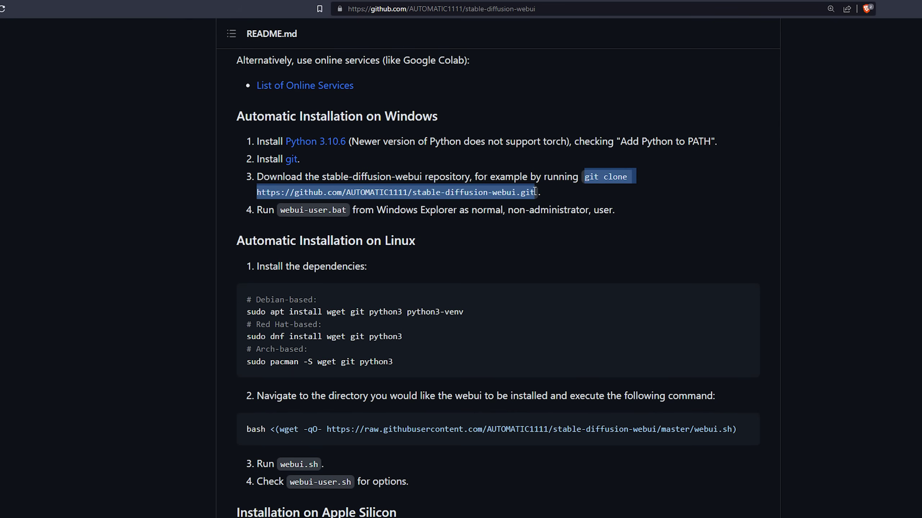
{"action": "left_click", "coordinate": [695, 245]}
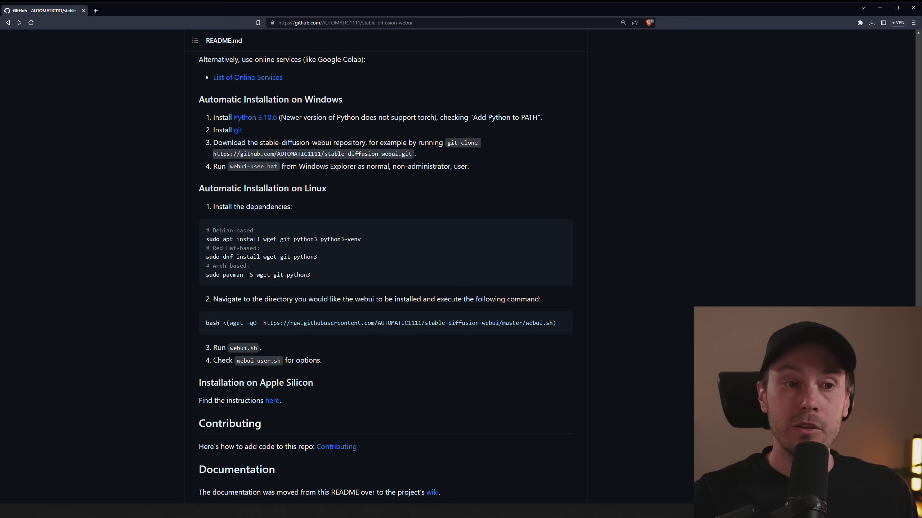
Check the repository's HTTPS clone URL in the Code clone options
{"action": "scroll", "coordinate": [902, 176], "scroll_direction": "up", "scroll_amount": 20}
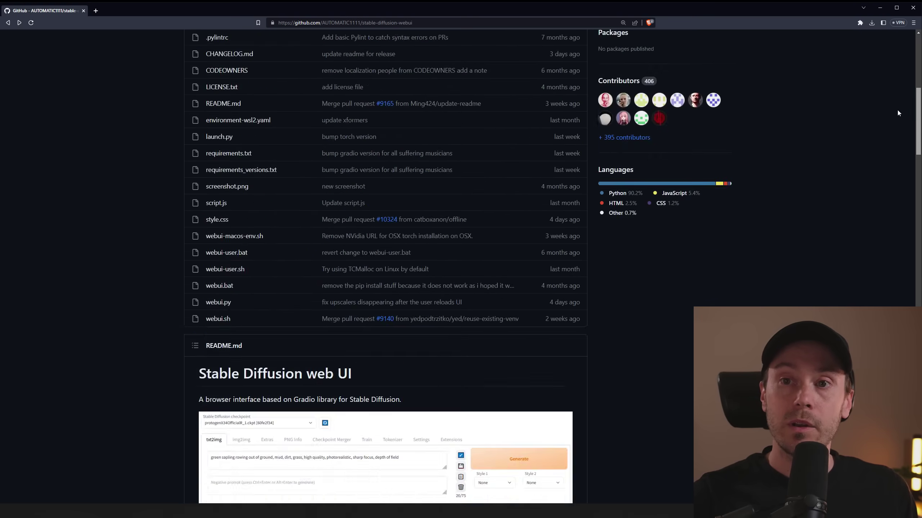
{"action": "left_click", "coordinate": [570, 129]}
{"action": "left_click", "coordinate": [528, 209]}
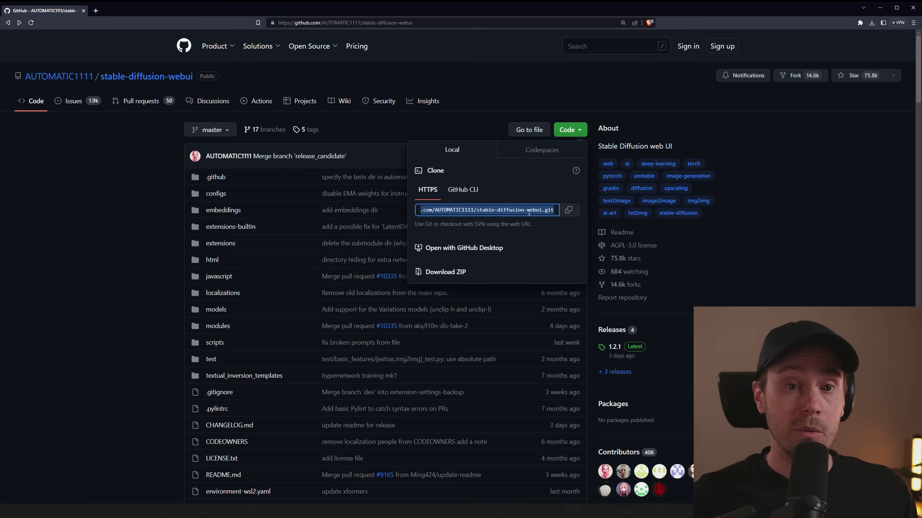
{"action": "left_click", "coordinate": [570, 129]}
{"action": "left_click", "coordinate": [570, 129]}
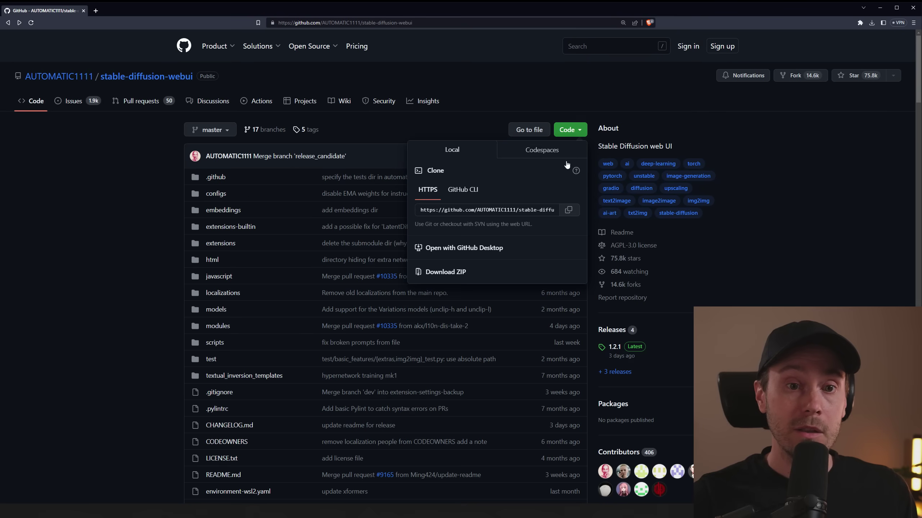
{"action": "left_click", "coordinate": [544, 210]}
{"action": "left_click", "coordinate": [526, 211]}
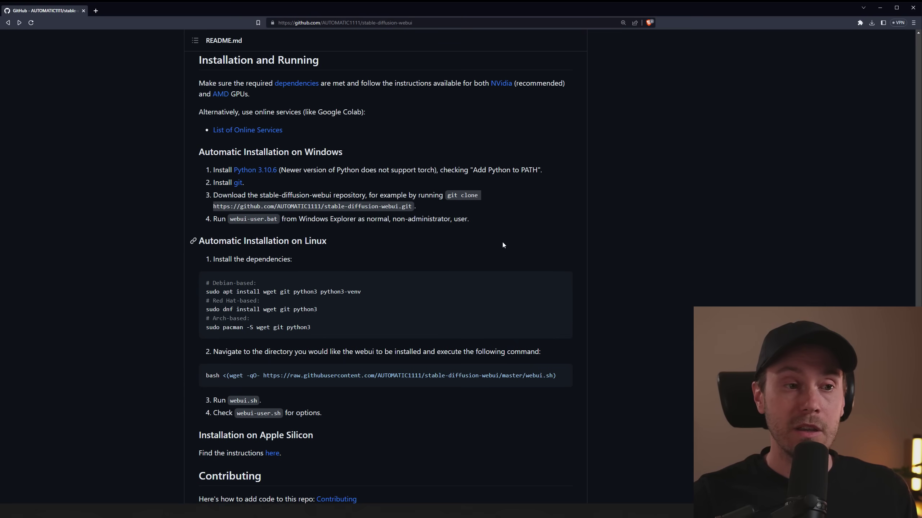
Select the git clone command, then create a new folder named a1111 in File Explorer
{"action": "left_click_drag", "start_coordinate": [450, 196], "coordinate": [408, 207]}
{"action": "key", "text": "ctrl+c"}
{"action": "key", "text": "super+e"}
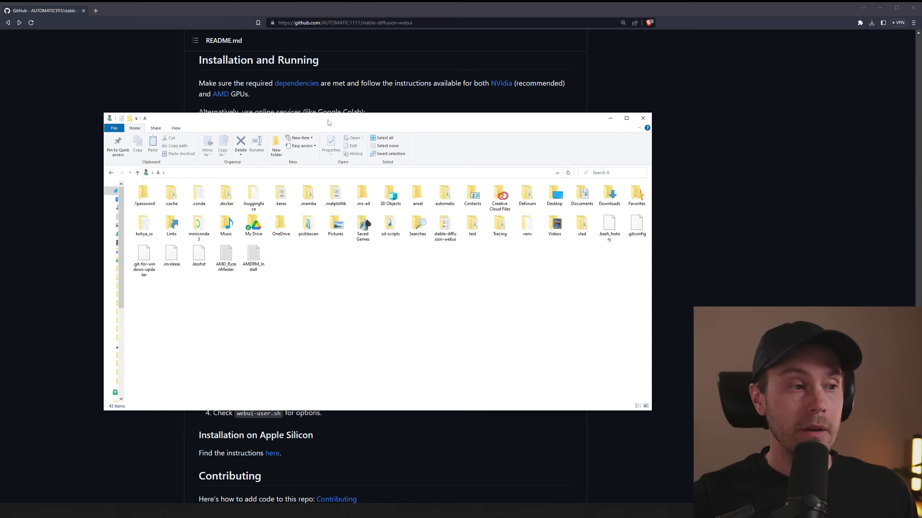
{"action": "right_click", "coordinate": [335, 269]}
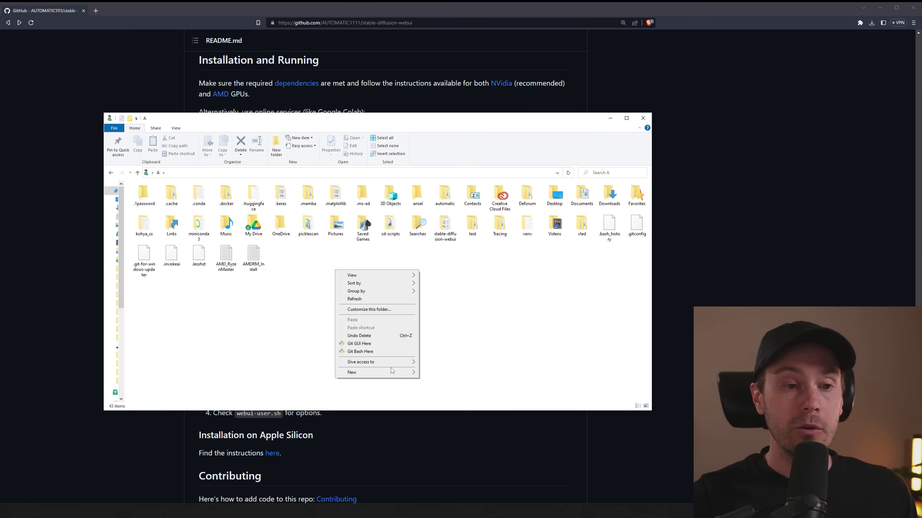
{"action": "mouse_move", "coordinate": [388, 375]}
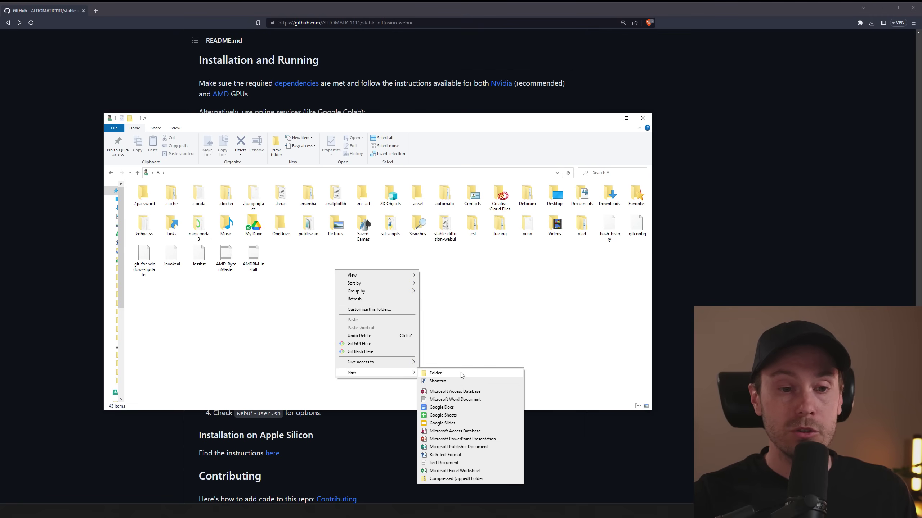
{"action": "left_click", "coordinate": [461, 375]}
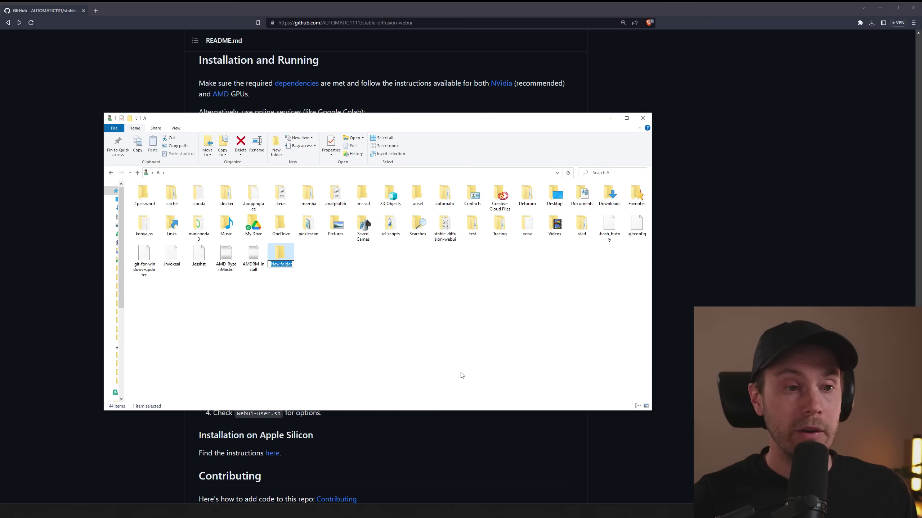
{"action": "type", "text": "a1111"}
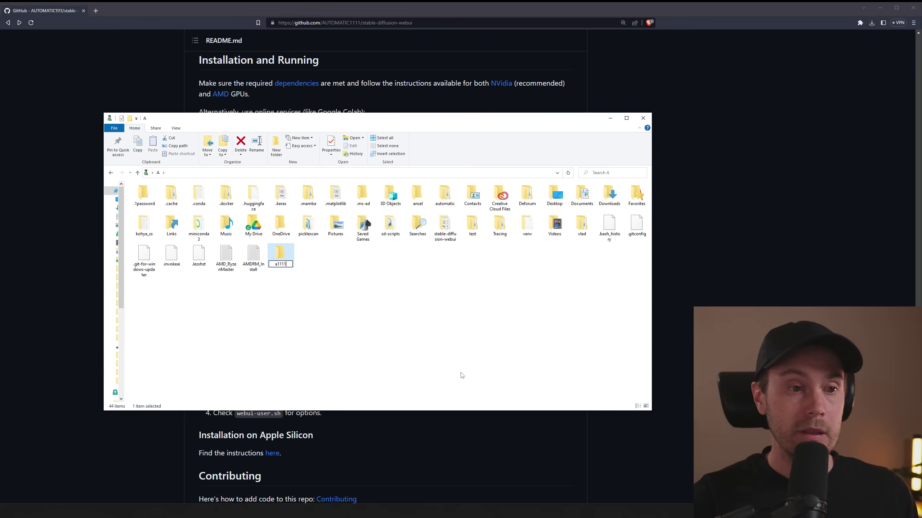
{"action": "key", "text": "Return"}
Open the a1111 folder and launch a Command Prompt there via cmd in the address bar
{"action": "double_click", "coordinate": [283, 261]}
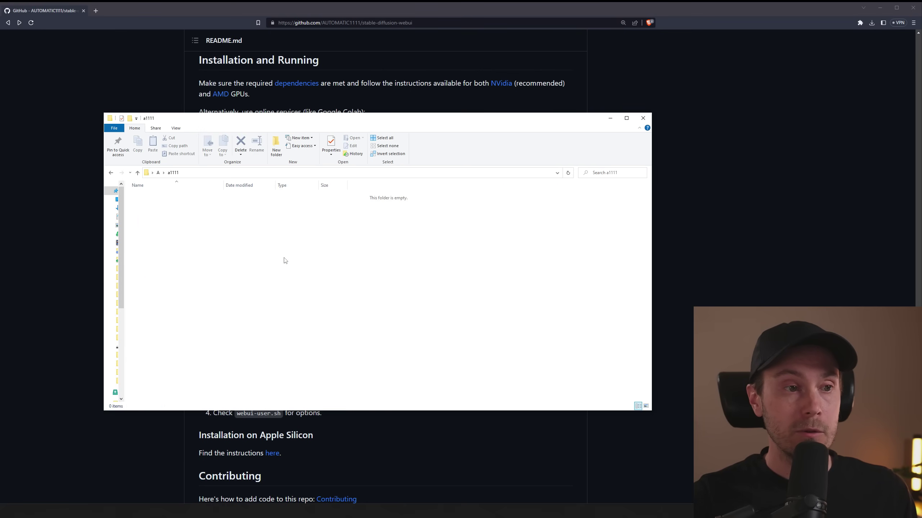
{"action": "left_click", "coordinate": [209, 174]}
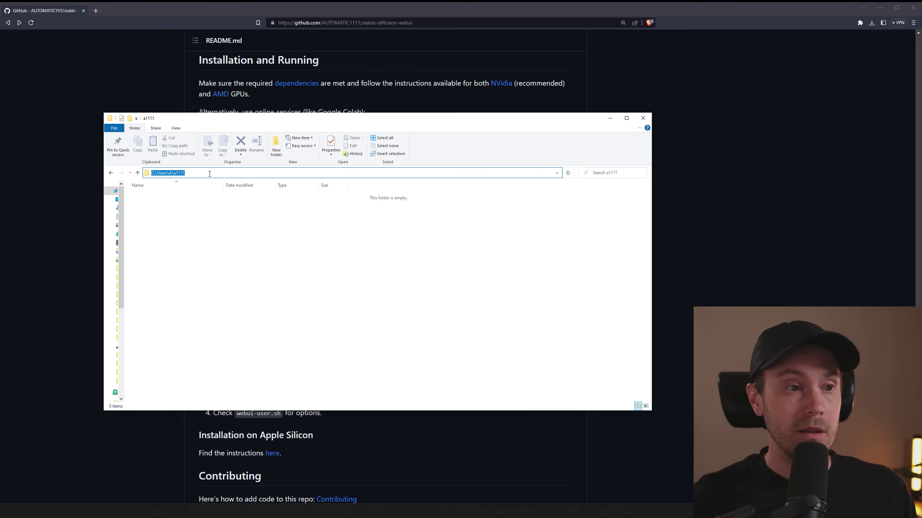
{"action": "type", "text": "cmd"}
{"action": "key", "text": "Return"}
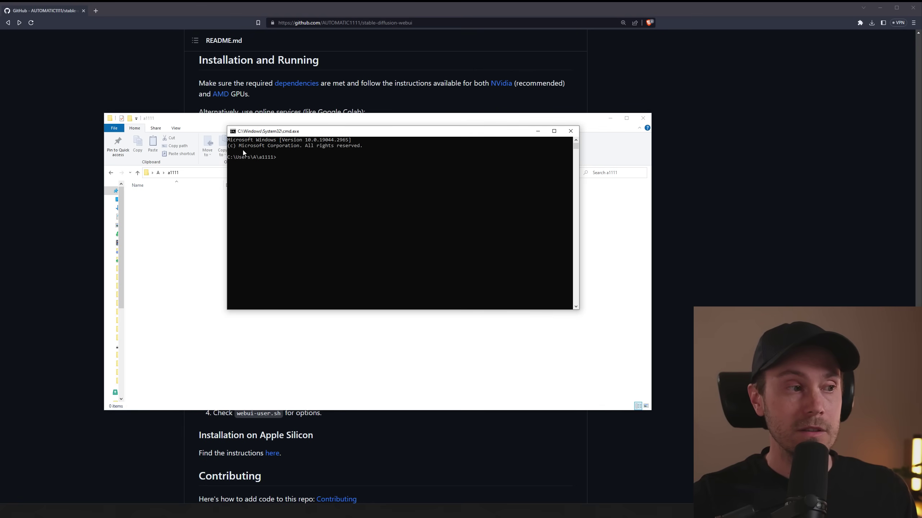
Paste the stable-diffusion-webui git clone command into the Command Prompt and run it
{"action": "left_click_drag", "start_coordinate": [254, 132], "coordinate": [243, 194]}
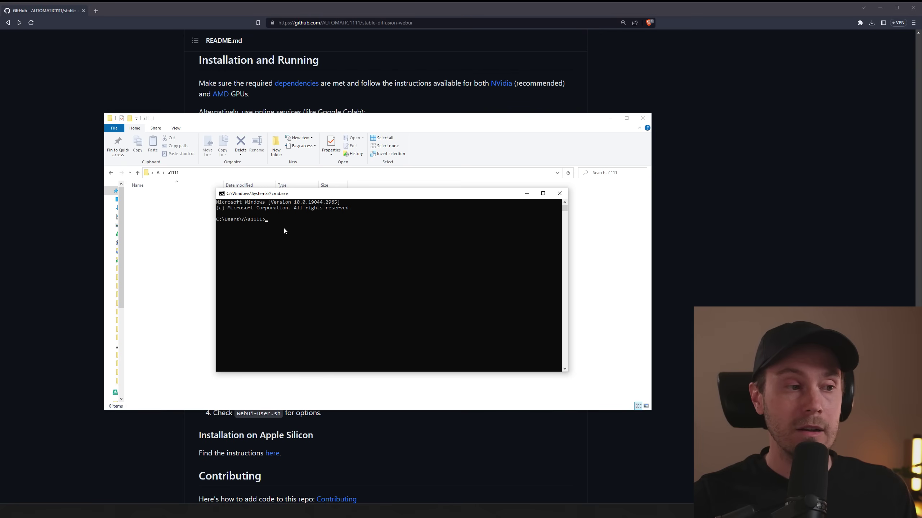
{"action": "key", "text": "ctrl+v"}
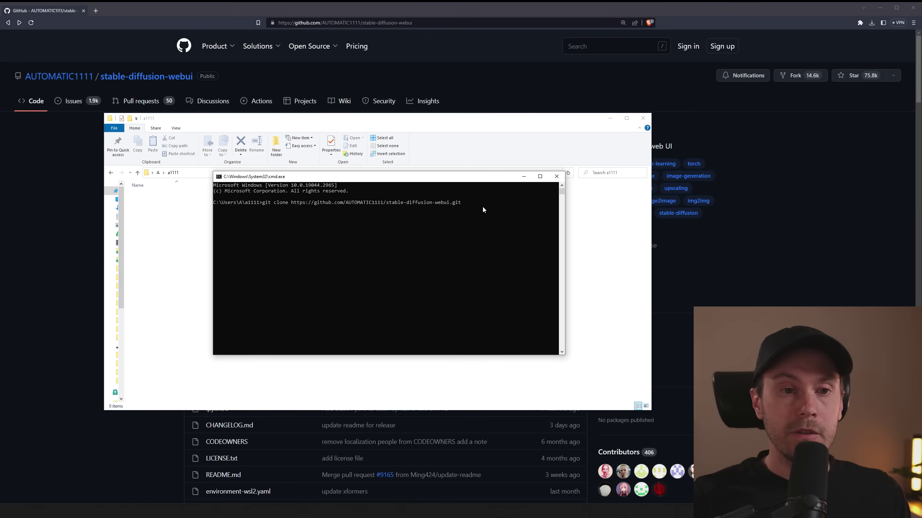
{"action": "key", "text": "Return"}
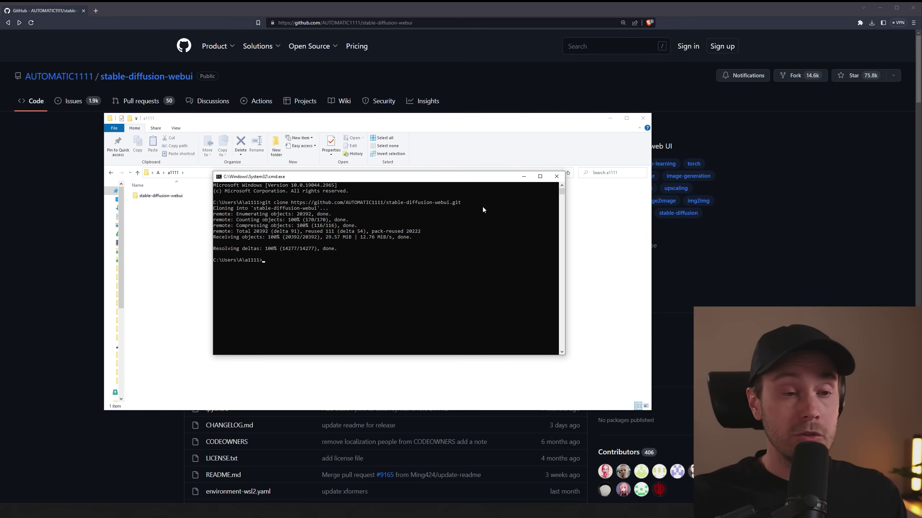
Close Command Prompt, open the stable-diffusion-webui folder, and enlarge Explorer to show all 32 items
{"action": "left_click", "coordinate": [557, 177]}
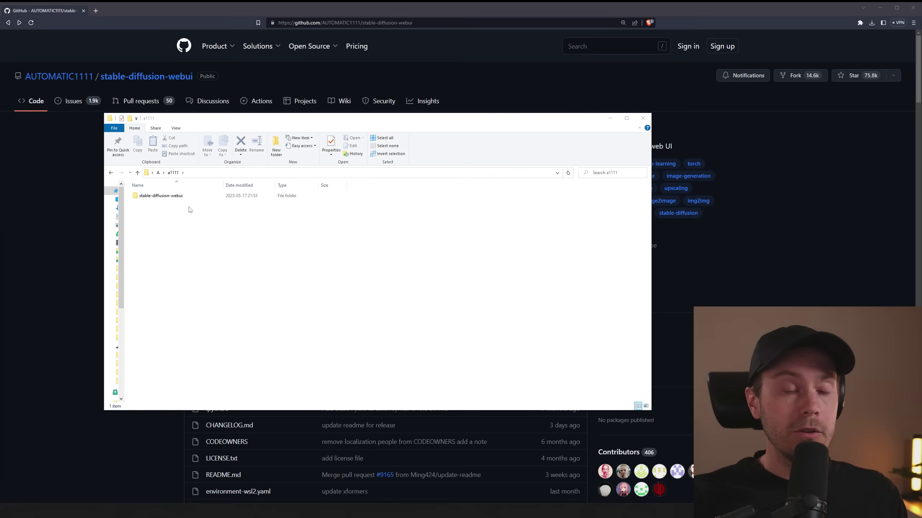
{"action": "left_click", "coordinate": [160, 198]}
{"action": "double_click", "coordinate": [160, 198]}
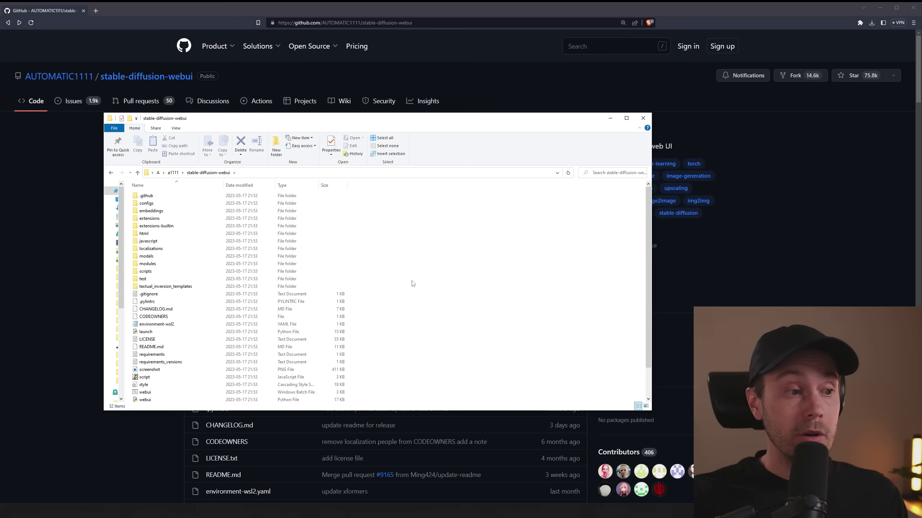
{"action": "left_click_drag", "start_coordinate": [651, 410], "coordinate": [671, 473]}
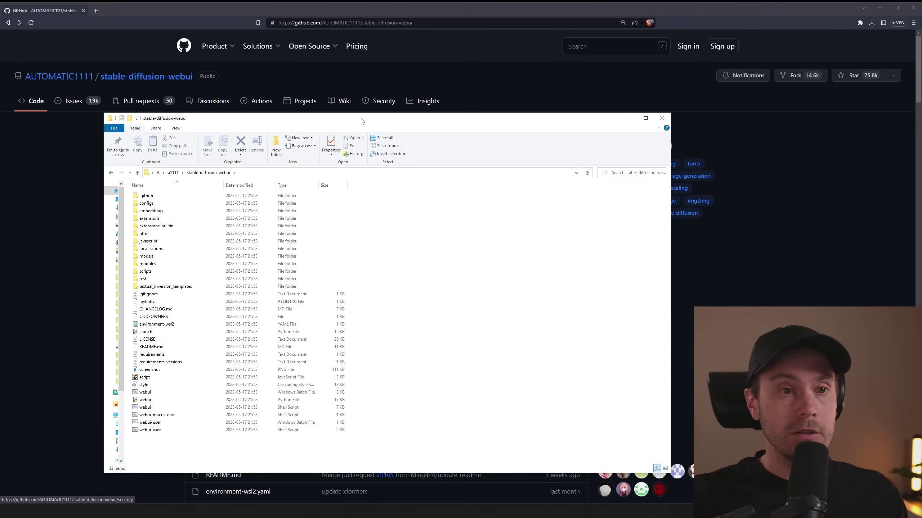
{"action": "left_click_drag", "start_coordinate": [361, 120], "coordinate": [414, 102]}
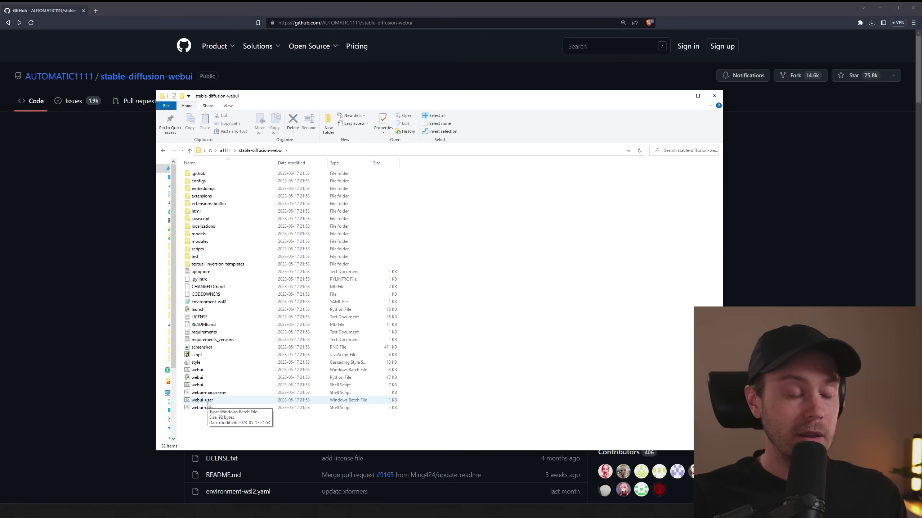
Launch Notepad and open the webui-user batch file in it
{"action": "key", "text": "super"}
{"action": "type", "text": "notepad"}
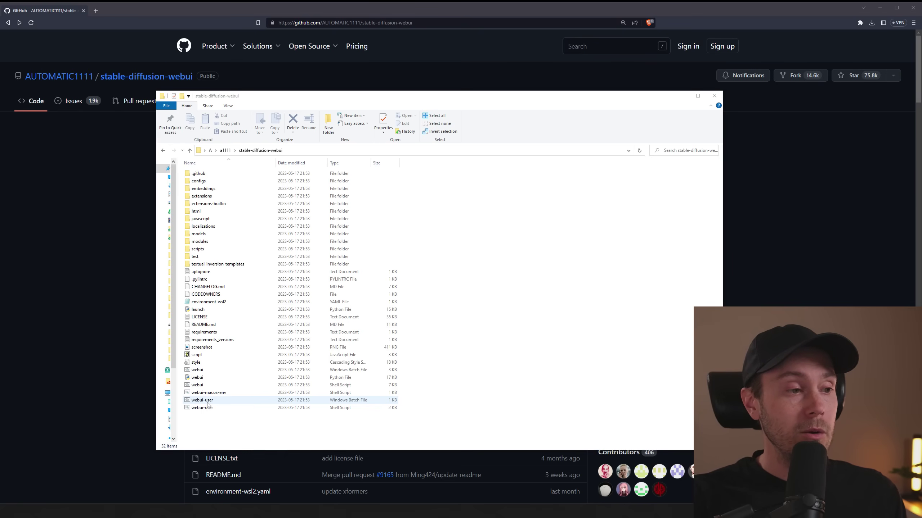
{"action": "key", "text": "Return"}
{"action": "left_click_drag", "start_coordinate": [200, 403], "coordinate": [542, 165]}
Set COMMANDLINE_ARGS to --xformers --autolaunch, dropping --medvram, and save webui-user.bat
{"action": "left_click", "coordinate": [460, 207]}
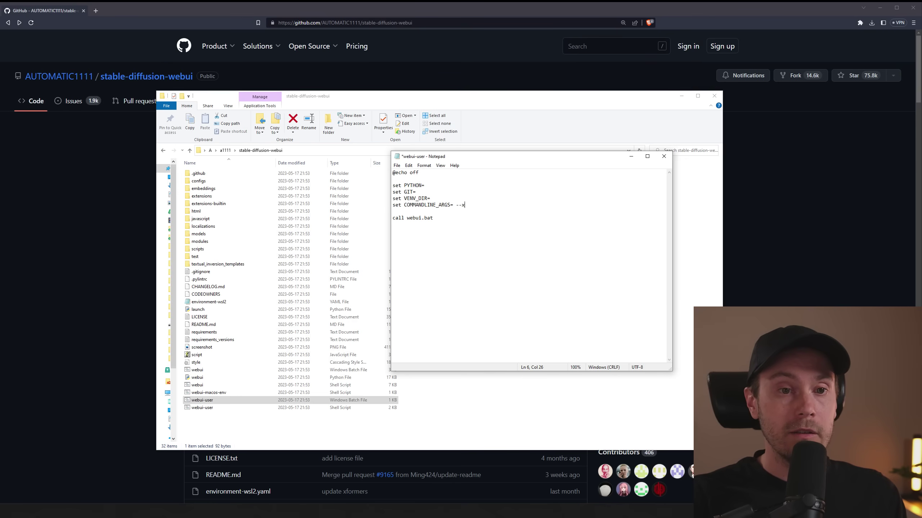
{"action": "type", "text": "--xformers"}
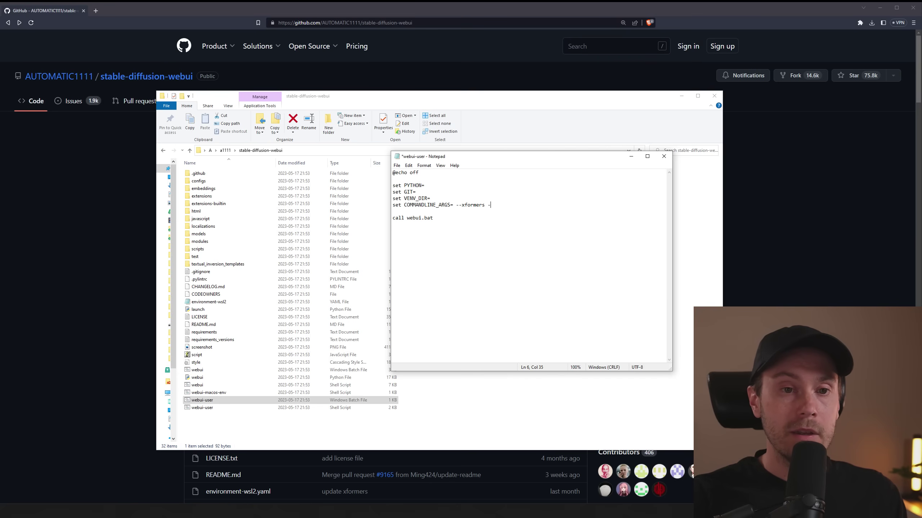
{"action": "type", "text": "--autolaunch"}
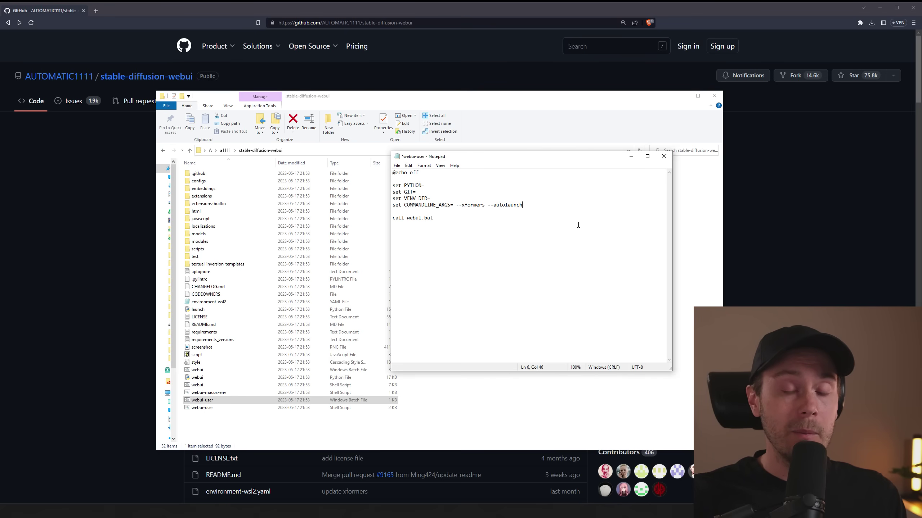
{"action": "type", "text": "--medvram"}
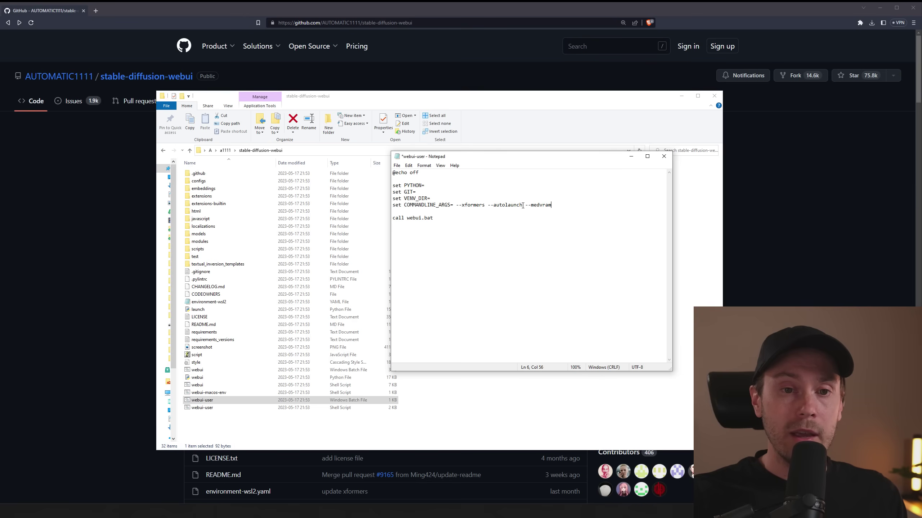
{"action": "left_click_drag", "start_coordinate": [523, 205], "coordinate": [590, 201]}
{"action": "key", "text": "BackSpace"}
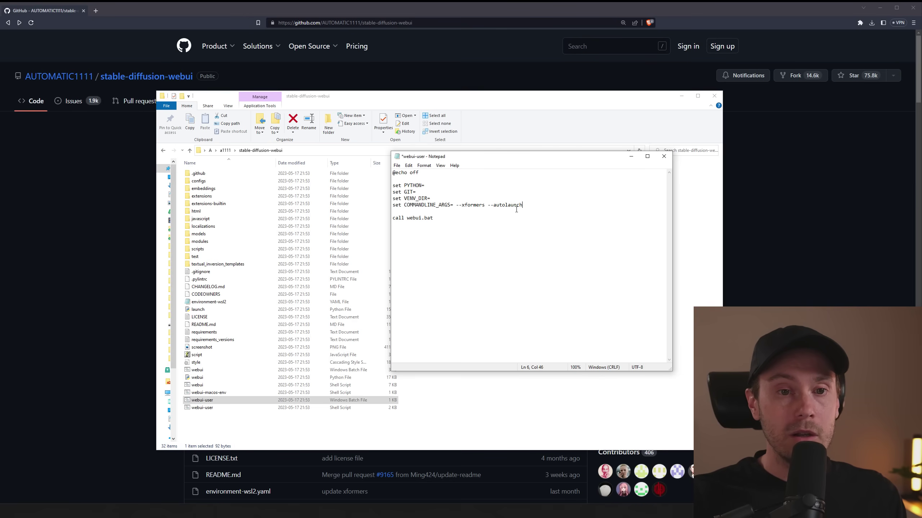
{"action": "left_click", "coordinate": [397, 165]}
{"action": "left_click", "coordinate": [408, 198]}
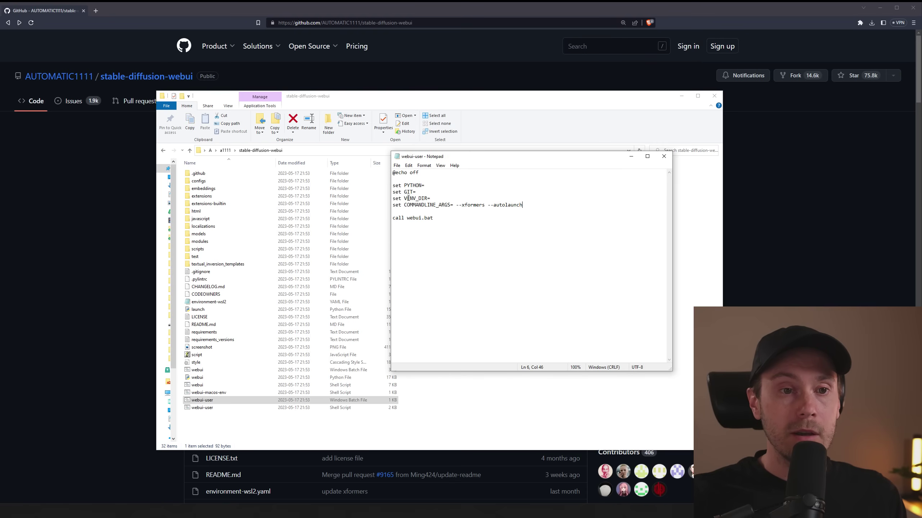
Rank Civitai models by all-time ratings and open the Deliberate model page
{"action": "left_click", "coordinate": [450, 103]}
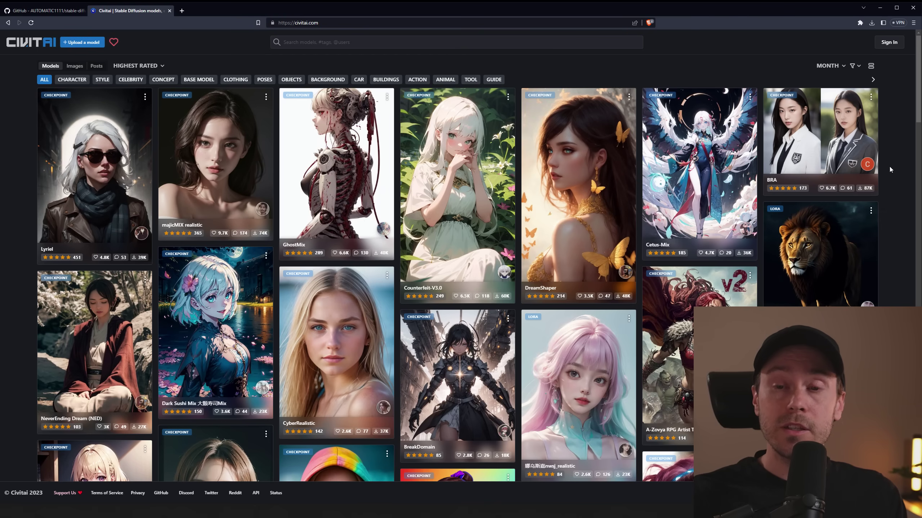
{"action": "left_click", "coordinate": [839, 66]}
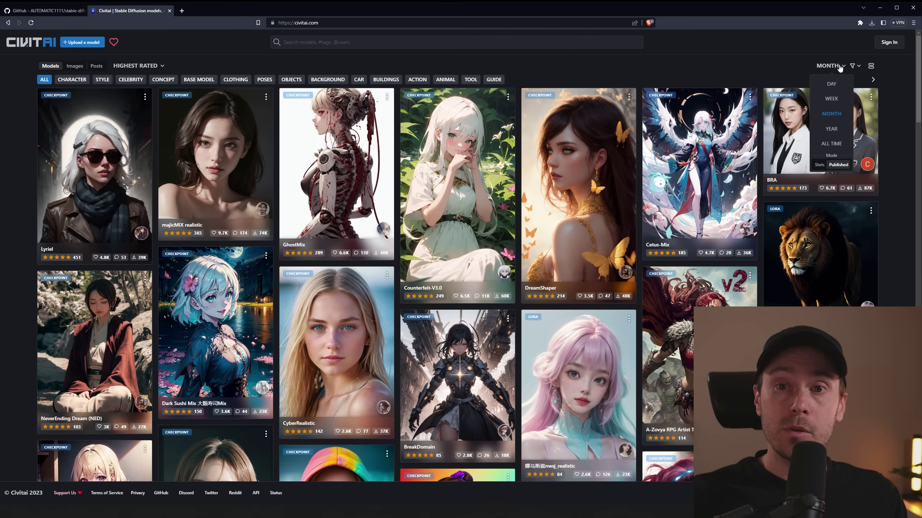
{"action": "left_click", "coordinate": [830, 144]}
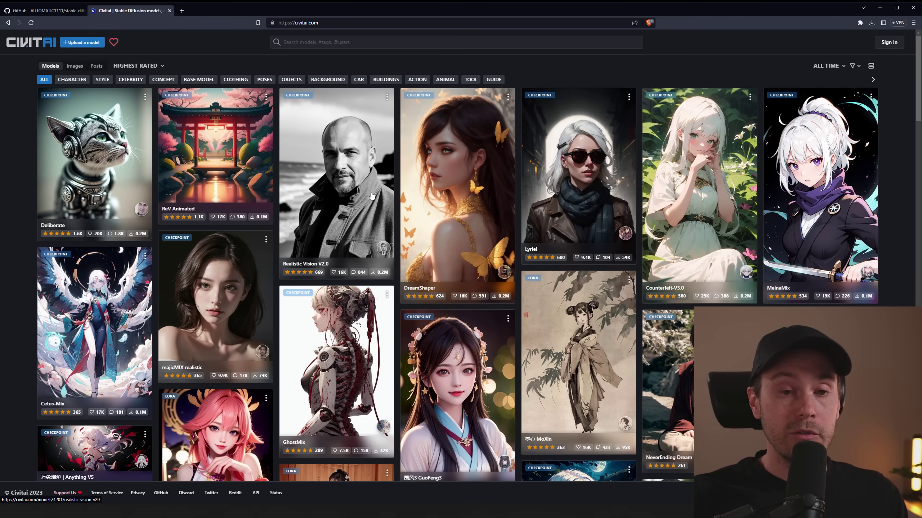
{"action": "left_click", "coordinate": [88, 140]}
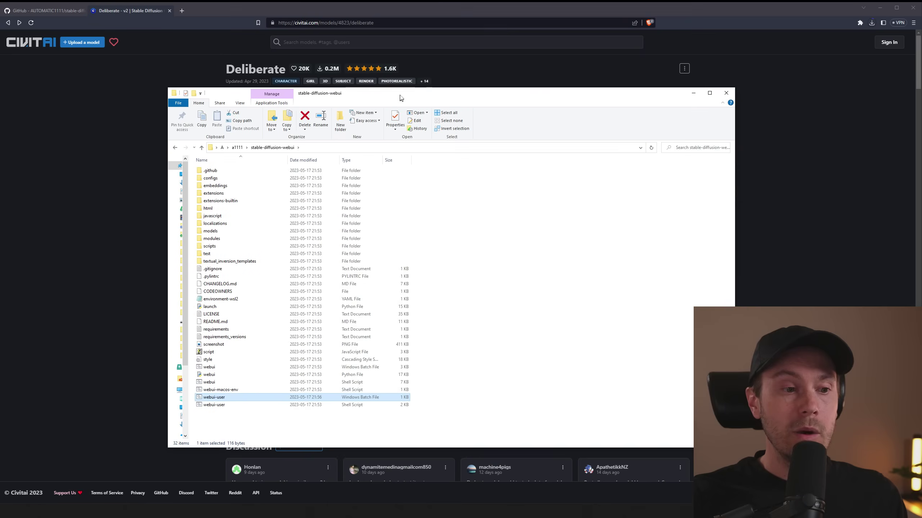
Open the models\Stable-diffusion folder in File Explorer, then bring the Deliberate page back
{"action": "left_click_drag", "start_coordinate": [401, 98], "coordinate": [406, 97]}
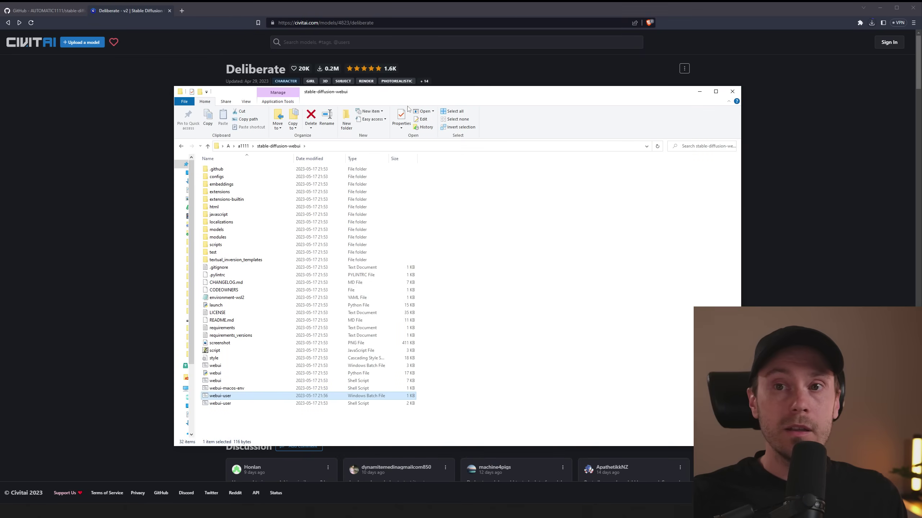
{"action": "left_click", "coordinate": [509, 245]}
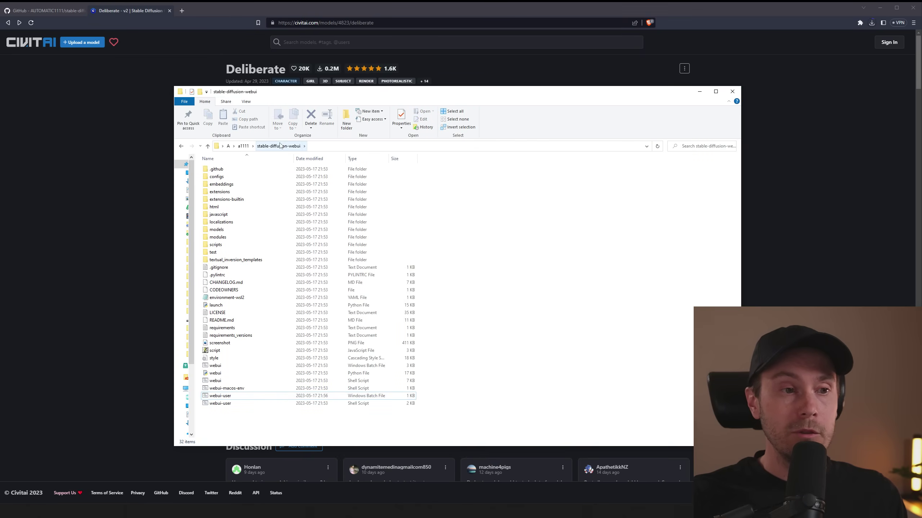
{"action": "left_click", "coordinate": [218, 231]}
{"action": "double_click", "coordinate": [218, 231]}
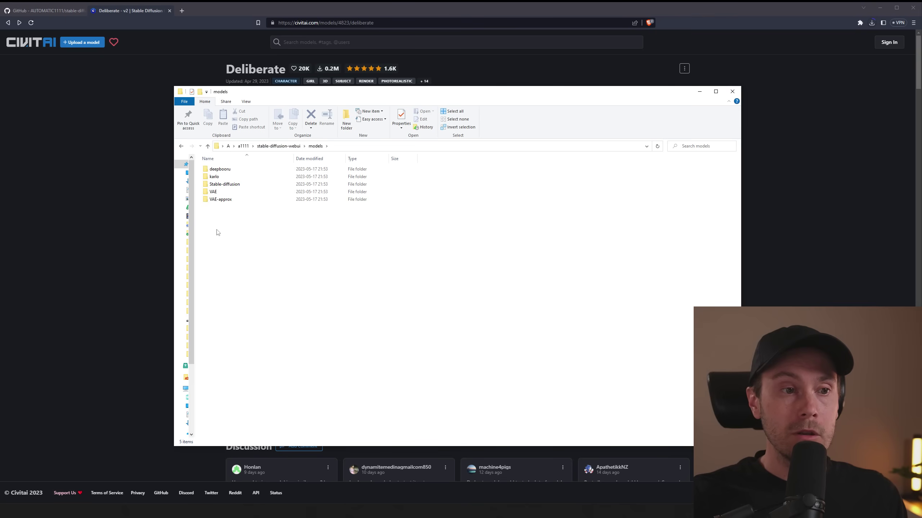
{"action": "double_click", "coordinate": [222, 184]}
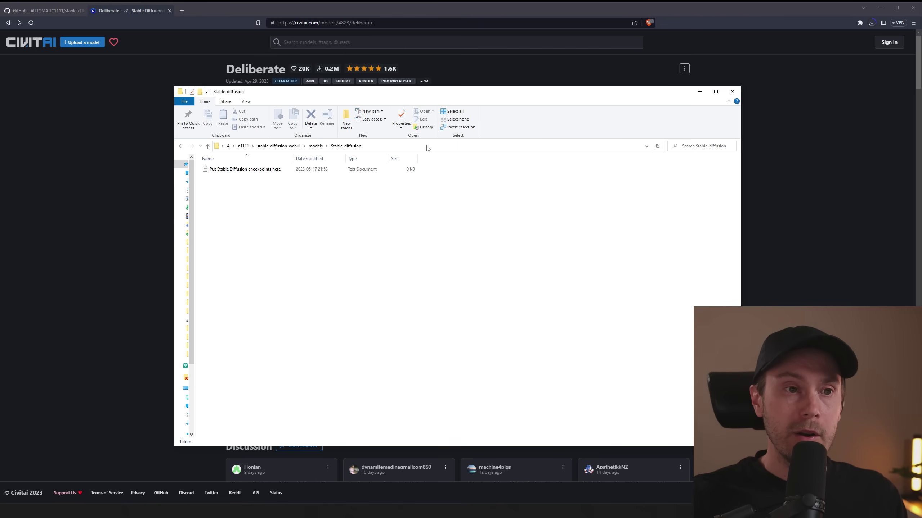
{"action": "left_click", "coordinate": [111, 155]}
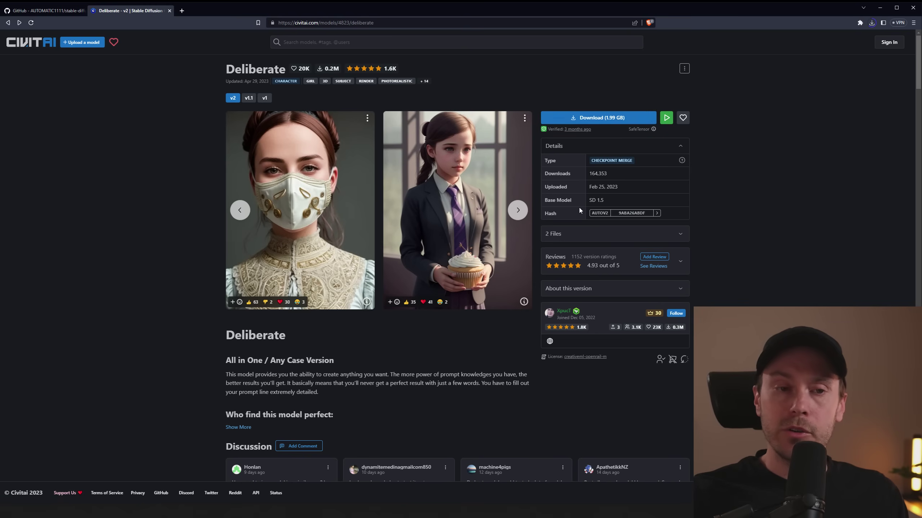
{"action": "left_click_drag", "start_coordinate": [545, 201], "coordinate": [608, 203]}
{"action": "left_click", "coordinate": [606, 204]}
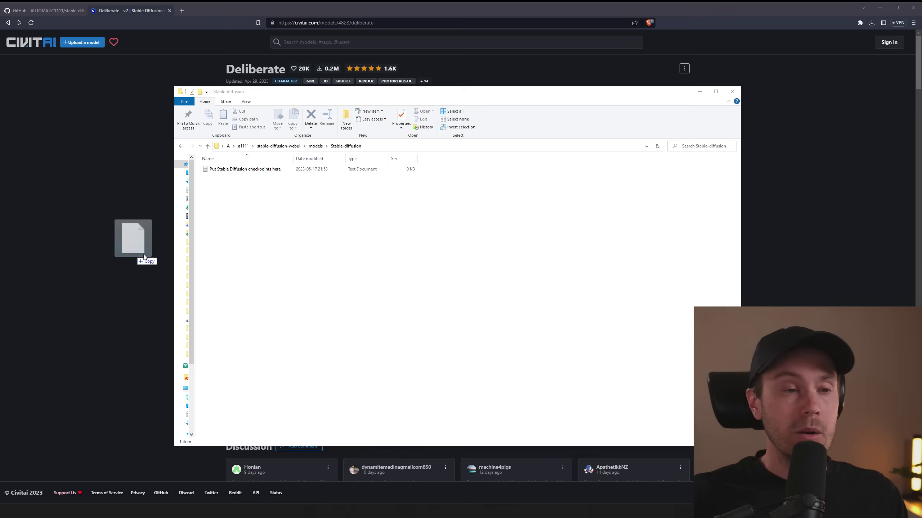
Move deliberate_v2.safetensors into models\Stable-diffusion and launch webui-user.bat from stable-diffusion-webui
{"action": "left_click_drag", "start_coordinate": [136, 247], "coordinate": [296, 242]}
{"action": "left_click", "coordinate": [295, 242]}
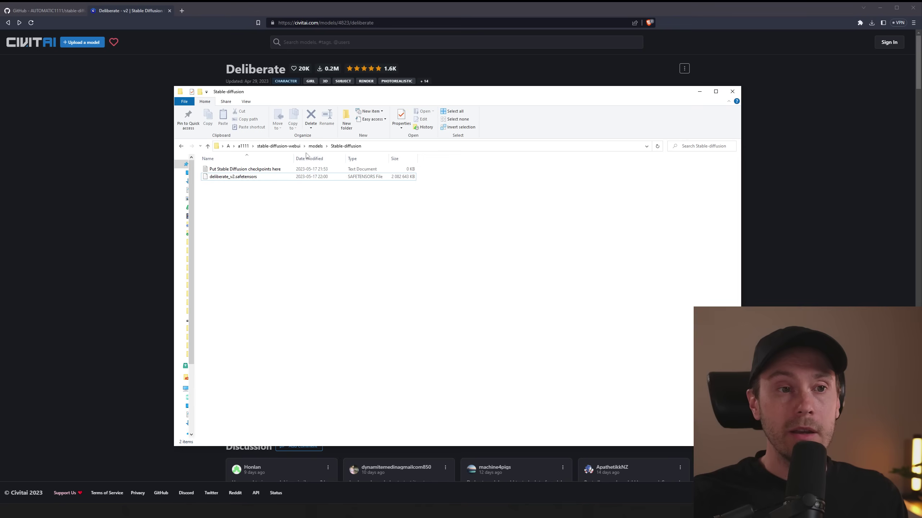
{"action": "left_click", "coordinate": [279, 147]}
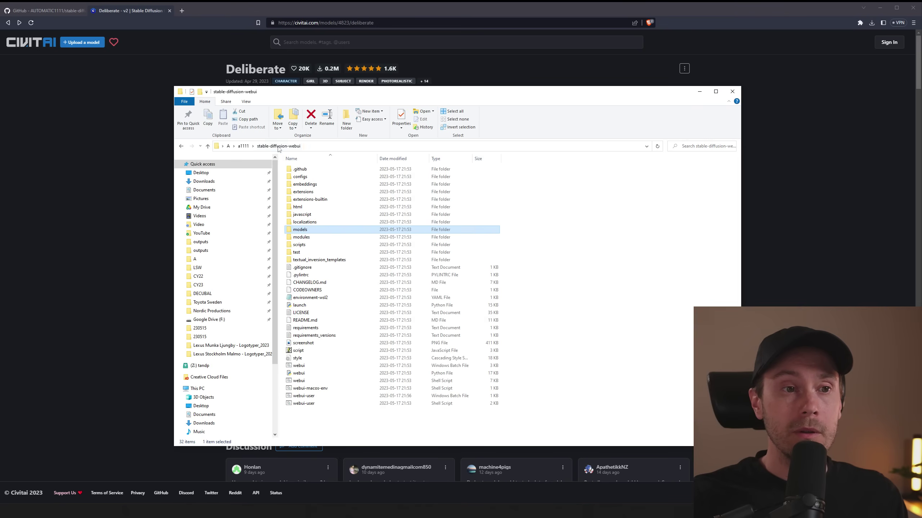
{"action": "left_click", "coordinate": [337, 416]}
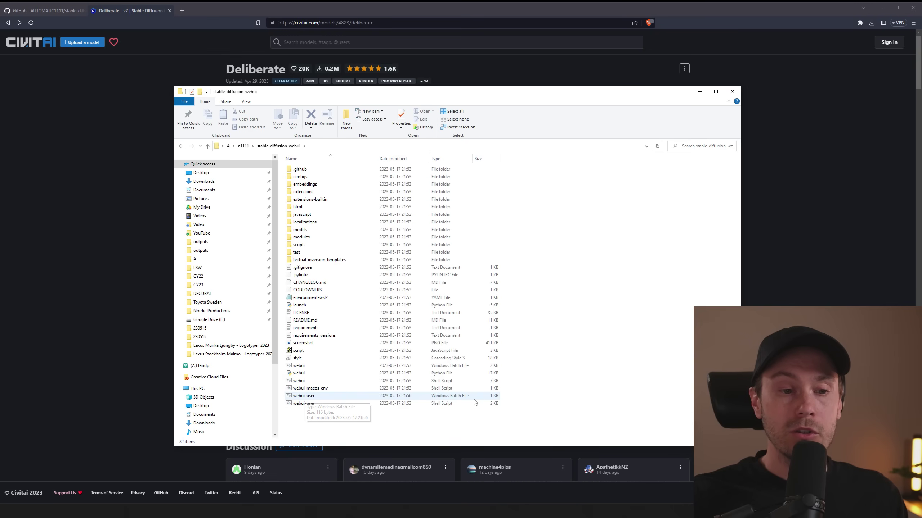
{"action": "double_click", "coordinate": [313, 396]}
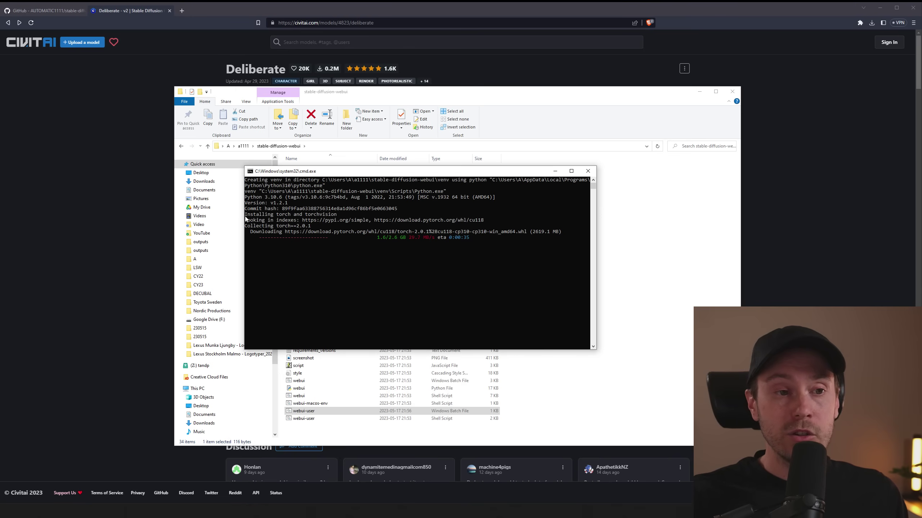
Check the 'Installing torch and torchvision' line in the console while setup runs
{"action": "left_click_drag", "start_coordinate": [245, 215], "coordinate": [335, 217]}
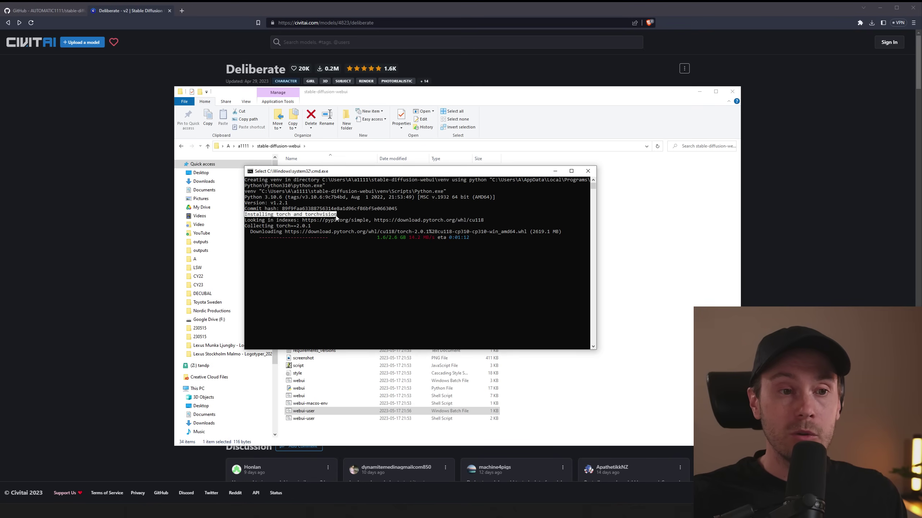
{"action": "left_click", "coordinate": [346, 215]}
{"action": "left_click", "coordinate": [502, 238]}
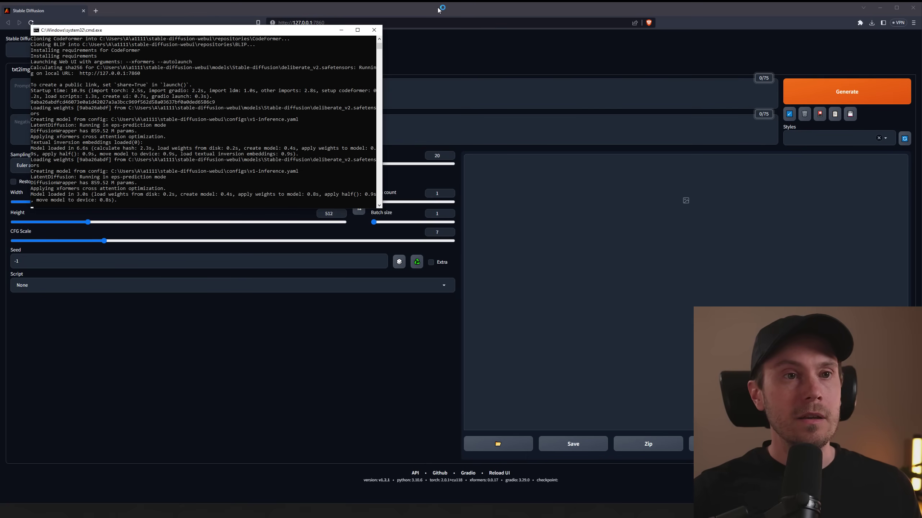
Confirm the local web UI address in the console and close the duplicate web UI tab
{"action": "left_click_drag", "start_coordinate": [290, 31], "coordinate": [326, 256]}
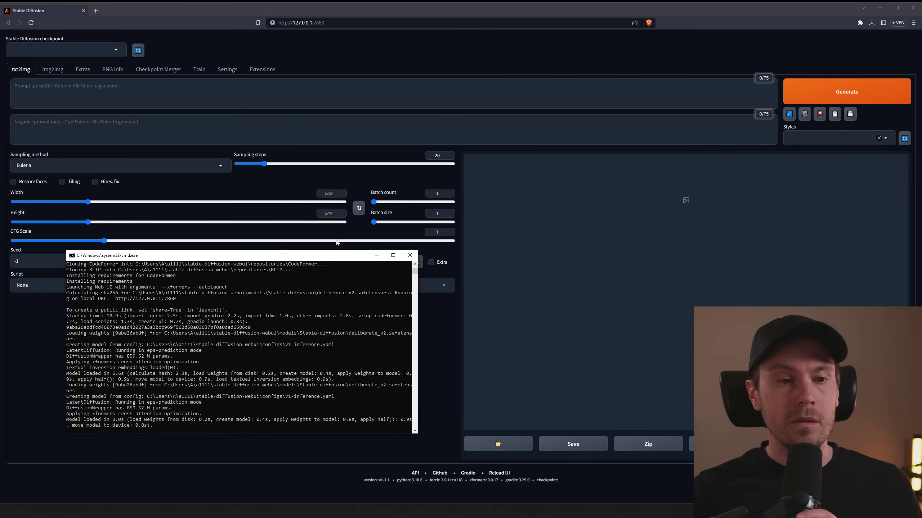
{"action": "left_click", "coordinate": [386, 8]}
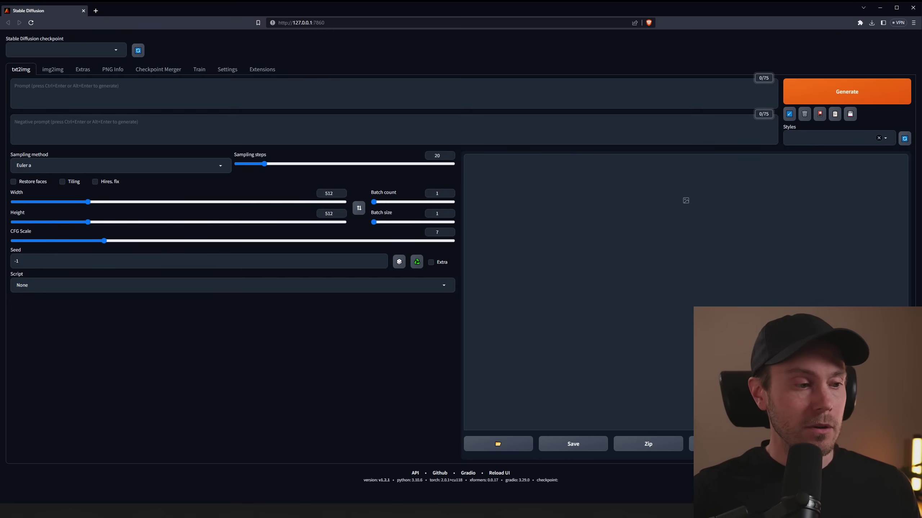
{"action": "key", "text": "alt+Tab"}
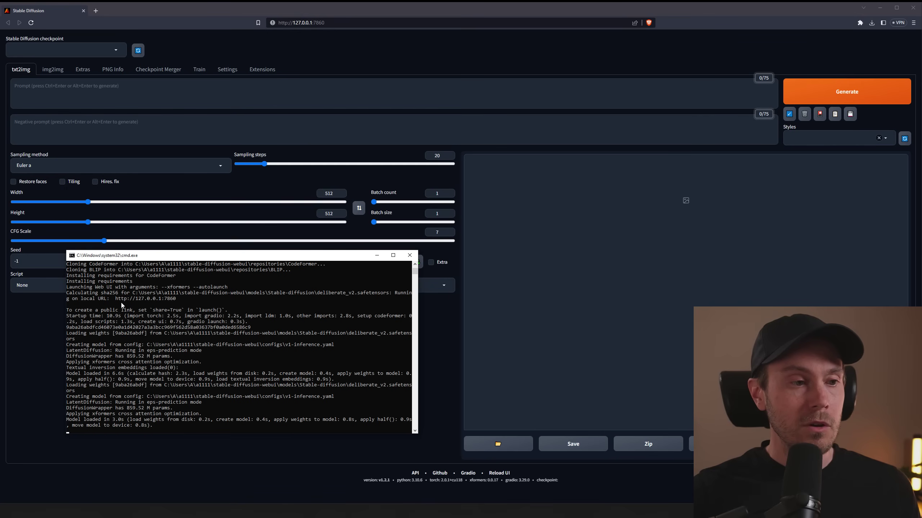
{"action": "left_click_drag", "start_coordinate": [116, 299], "coordinate": [176, 301]}
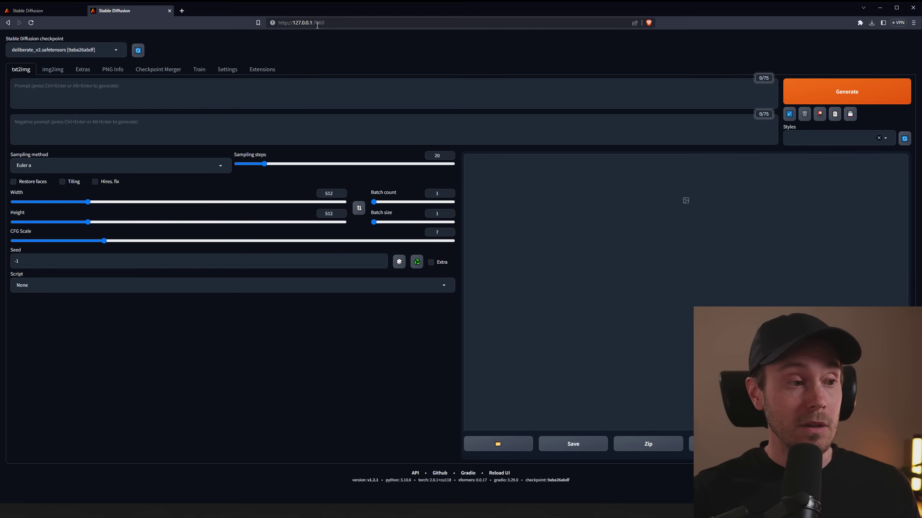
{"action": "left_click", "coordinate": [83, 10]}
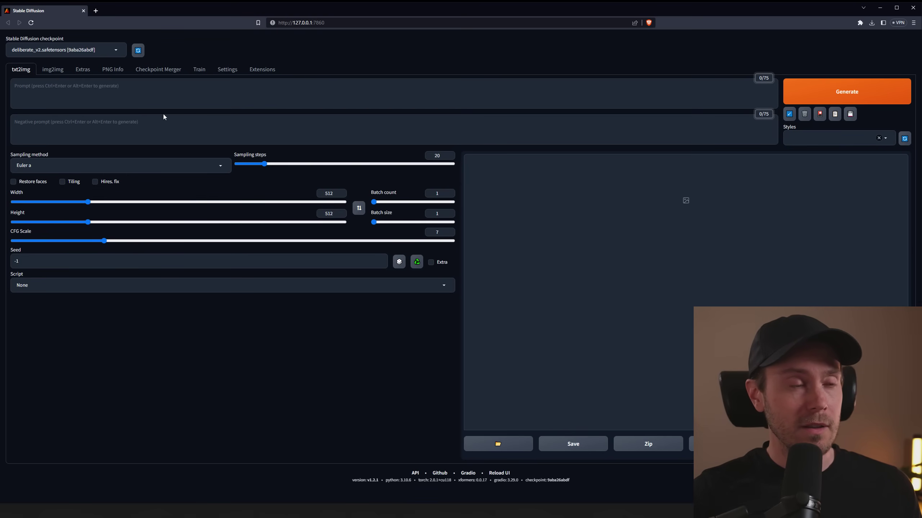
Generate an image from the prompt 'a cat with a hat, masterpiece'
{"action": "left_click", "coordinate": [152, 90]}
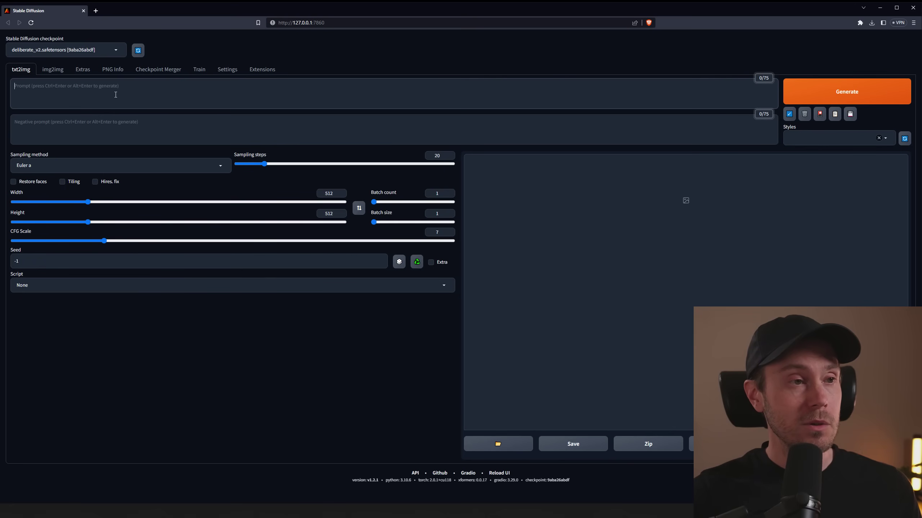
{"action": "type", "text": "a cat with a a"}
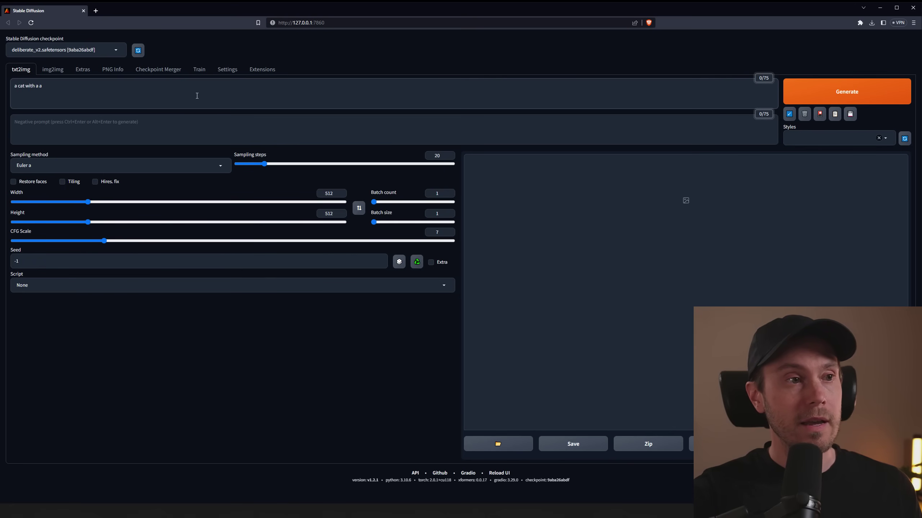
{"action": "key", "text": "BackSpace"}
{"action": "type", "text": "hat, masterpiece"}
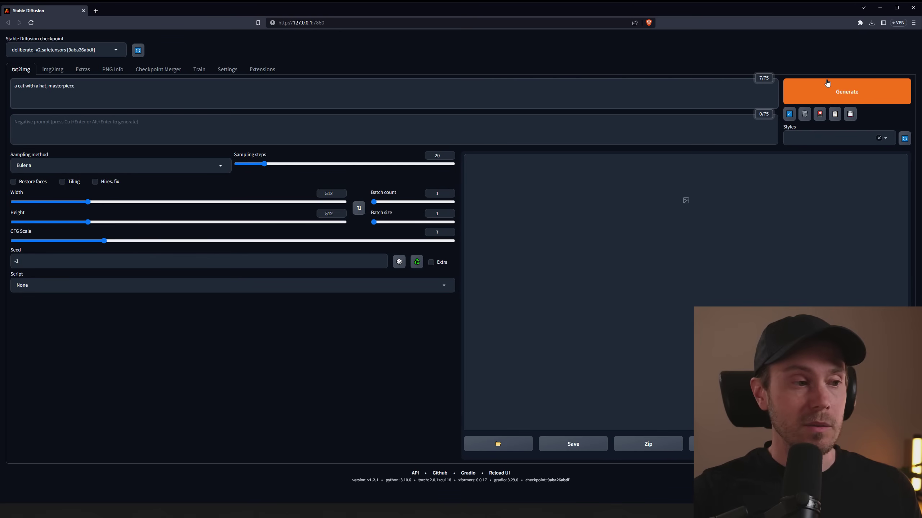
{"action": "left_click", "coordinate": [863, 94]}
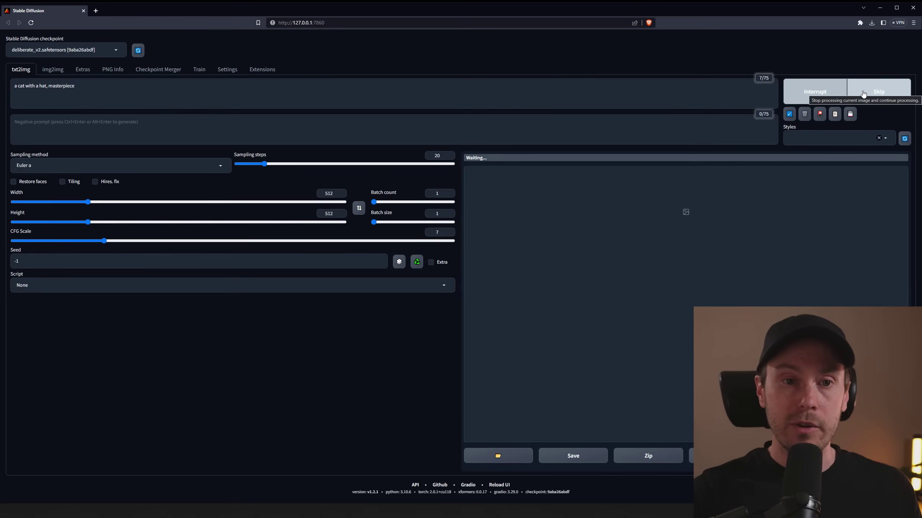
View the generated cat image full-screen, then close the preview
{"action": "left_click", "coordinate": [542, 206]}
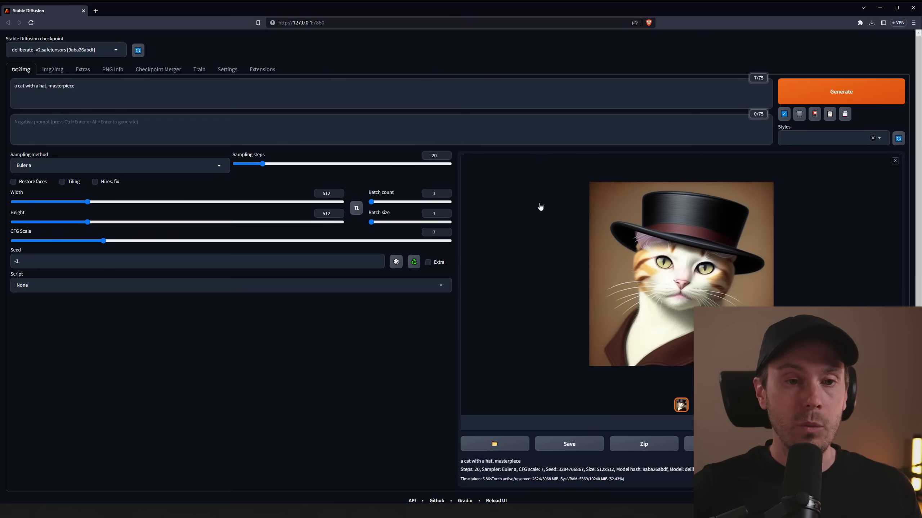
{"action": "left_click", "coordinate": [674, 235]}
{"action": "left_click", "coordinate": [648, 211]}
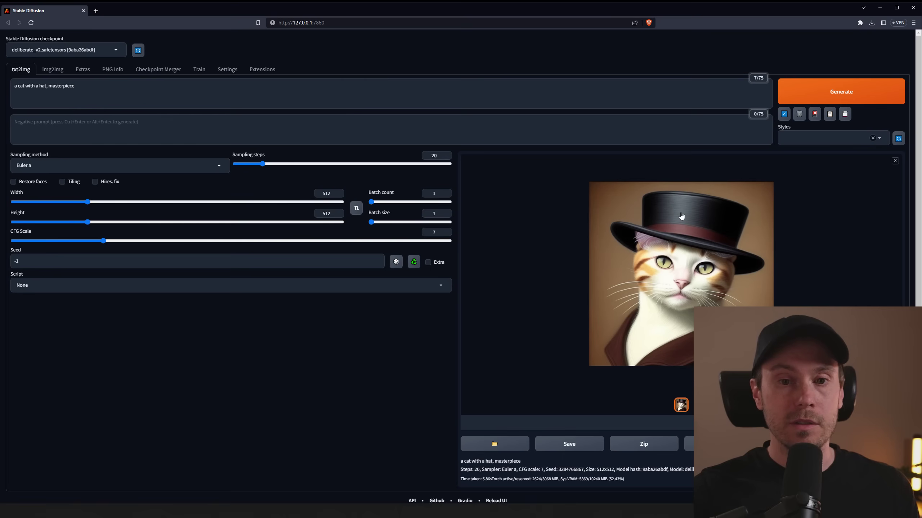
{"action": "key", "text": "Escape"}
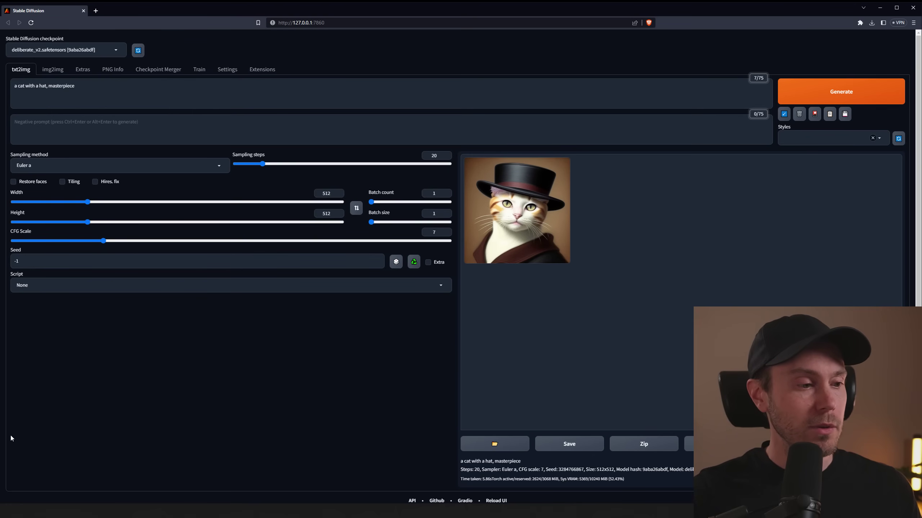
Open a Command Prompt in the stable-diffusion-webui folder via 'cmd' in the address bar
{"action": "key", "text": "alt+Tab"}
{"action": "left_click_drag", "start_coordinate": [402, 88], "coordinate": [366, 82]}
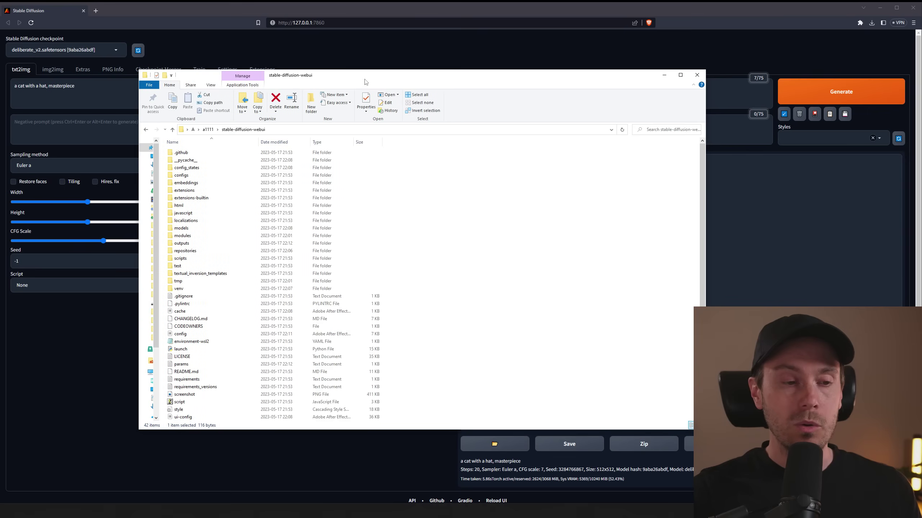
{"action": "left_click", "coordinate": [310, 133]}
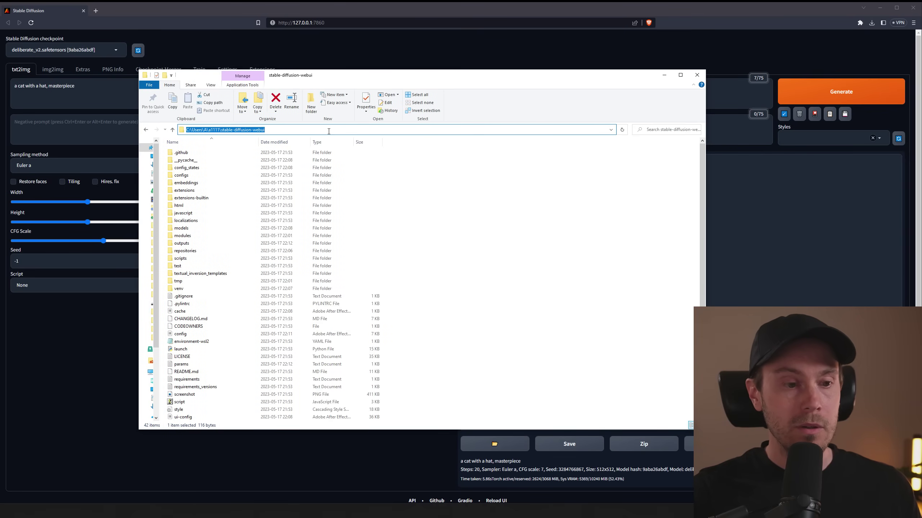
{"action": "type", "text": "cmd"}
{"action": "key", "text": "Return"}
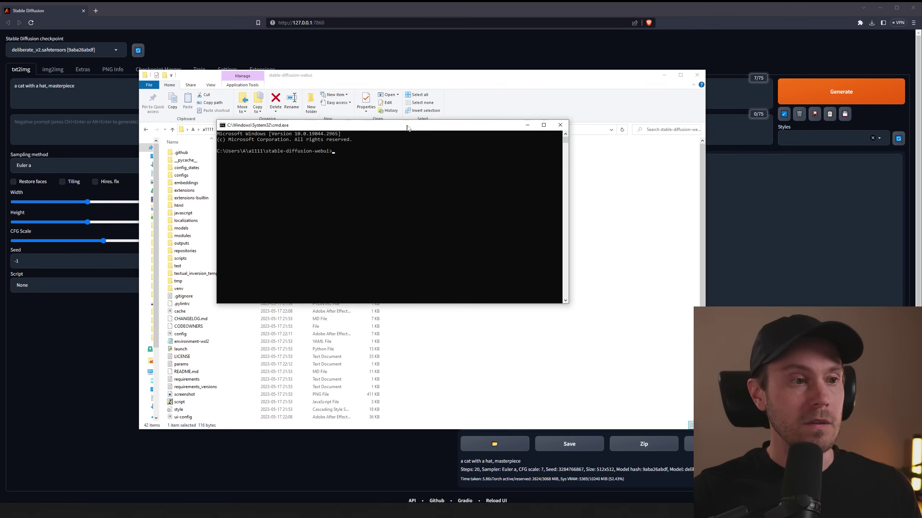
Run git pull and confirm it reports 'Already up to date'
{"action": "left_click_drag", "start_coordinate": [413, 135], "coordinate": [501, 176]}
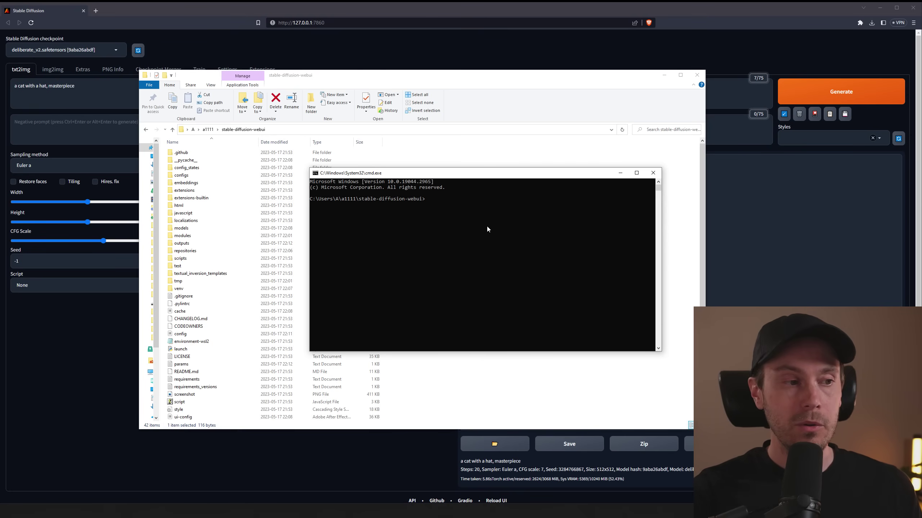
{"action": "type", "text": "git pu"}
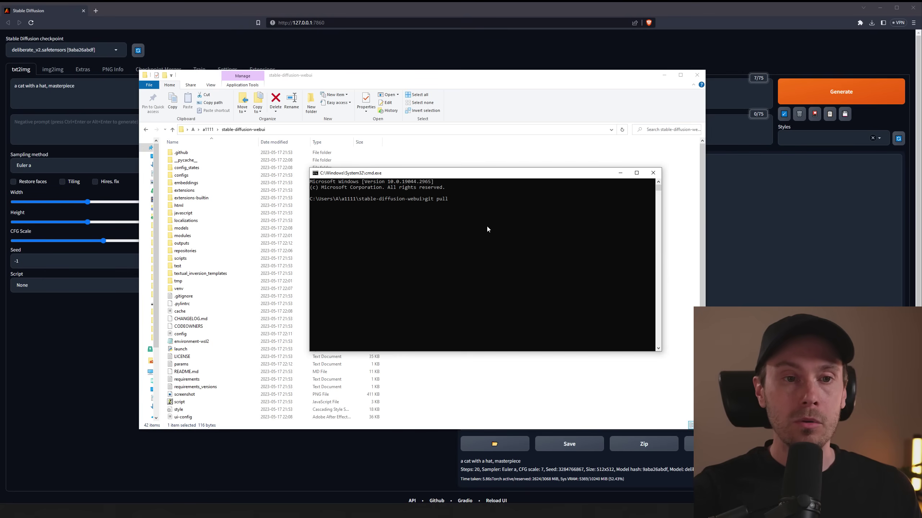
{"action": "type", "text": "ll"}
{"action": "key", "text": "Return"}
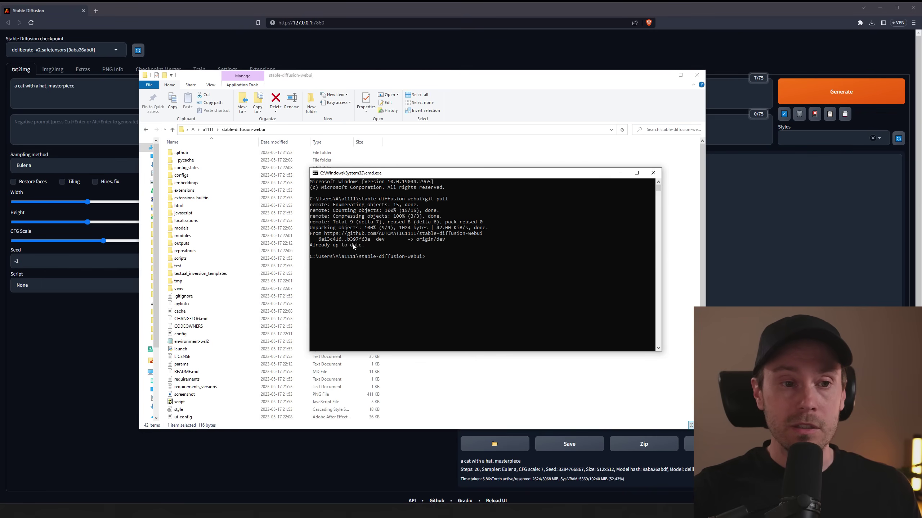
{"action": "left_click_drag", "start_coordinate": [369, 245], "coordinate": [307, 246]}
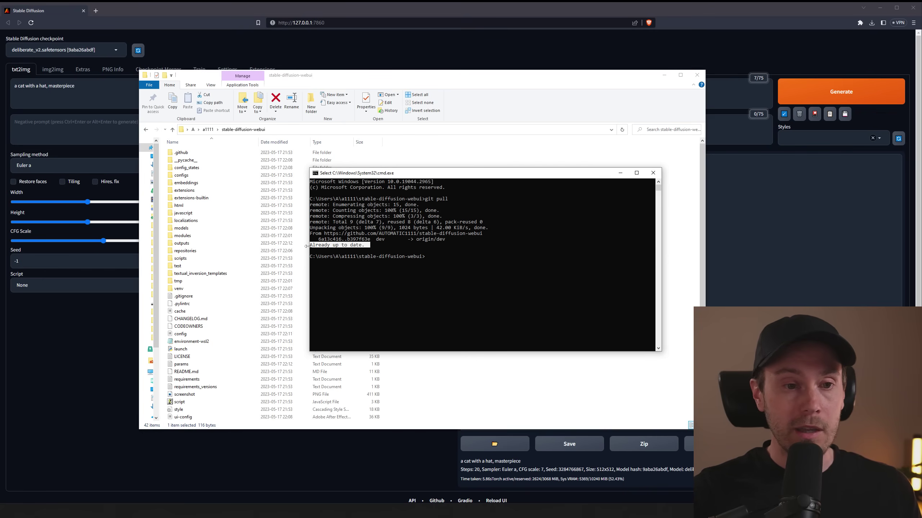
{"action": "left_click", "coordinate": [384, 246]}
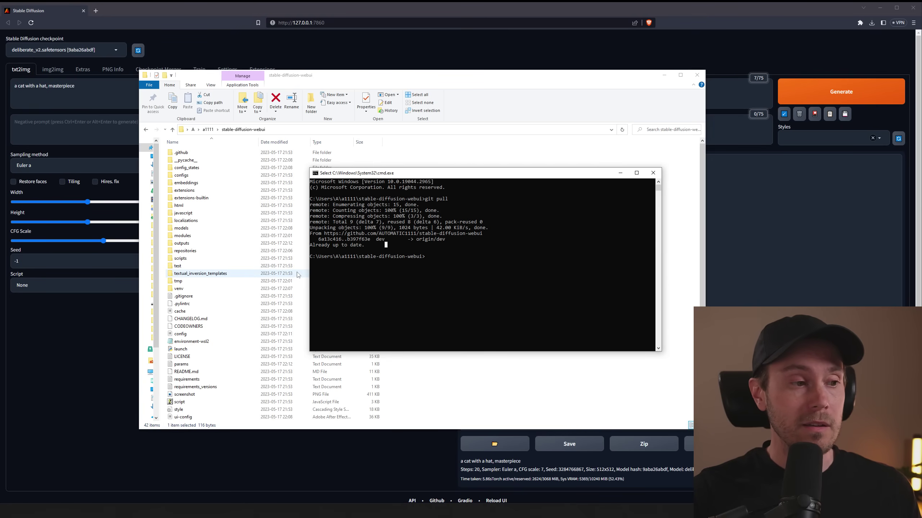
{"action": "scroll", "coordinate": [287, 298], "scroll_direction": "down", "scroll_amount": 2}
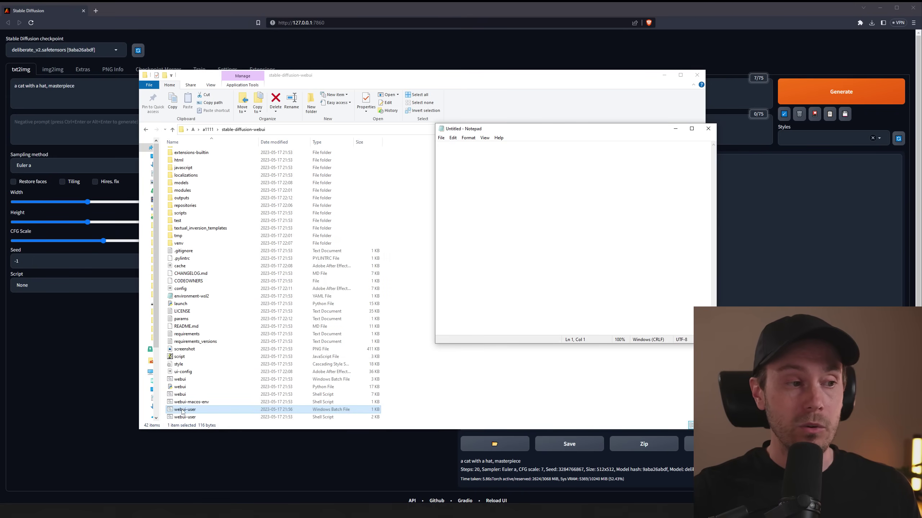
Open webui-user.bat in Notepad, add then remove a 'git pull' line, and close Notepad
{"action": "left_click_drag", "start_coordinate": [181, 413], "coordinate": [522, 239]}
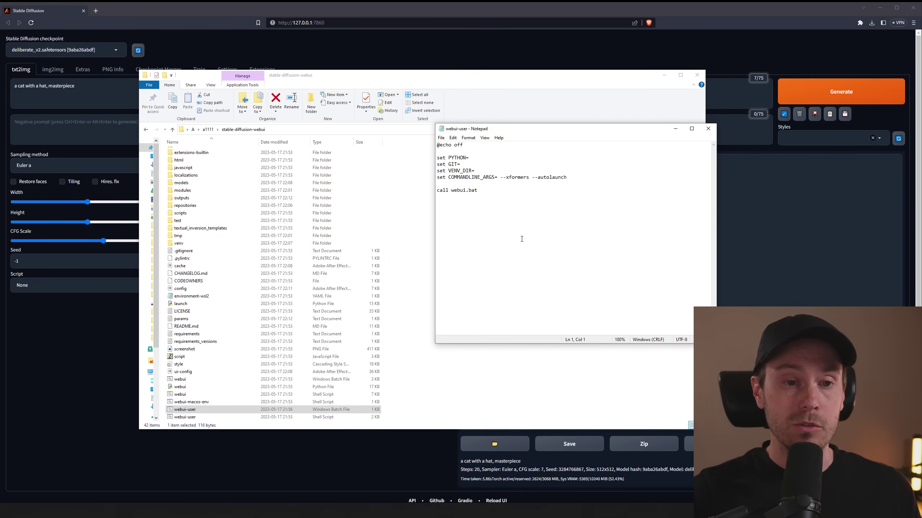
{"action": "left_click", "coordinate": [463, 183]}
{"action": "type", "text": "git pull"}
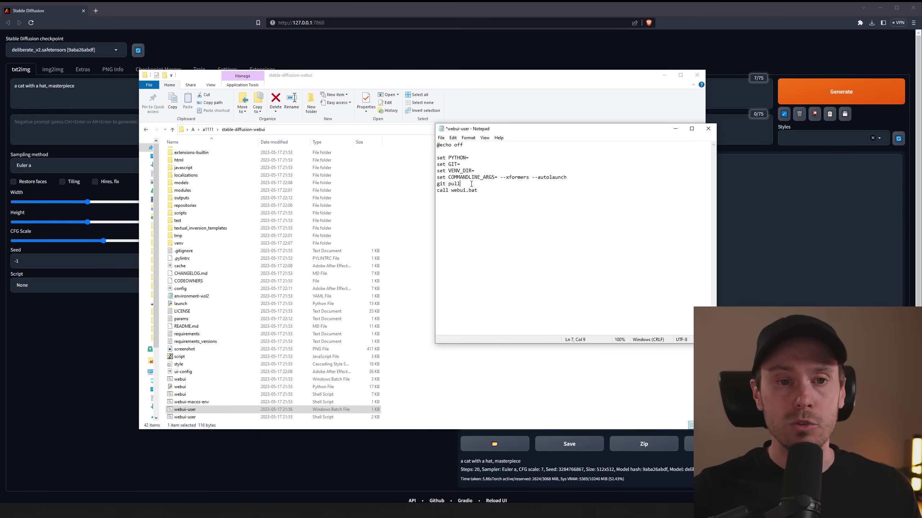
{"action": "left_click_drag", "start_coordinate": [472, 184], "coordinate": [425, 187]}
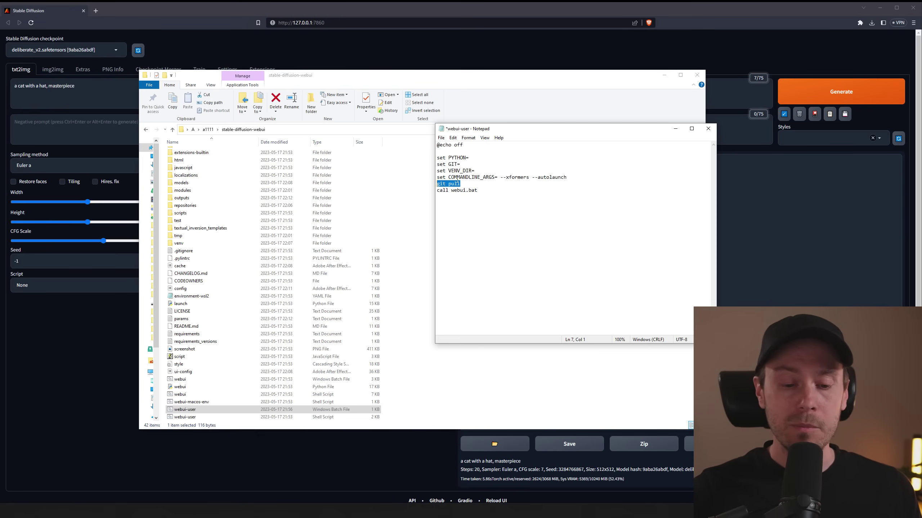
{"action": "key", "text": "Delete"}
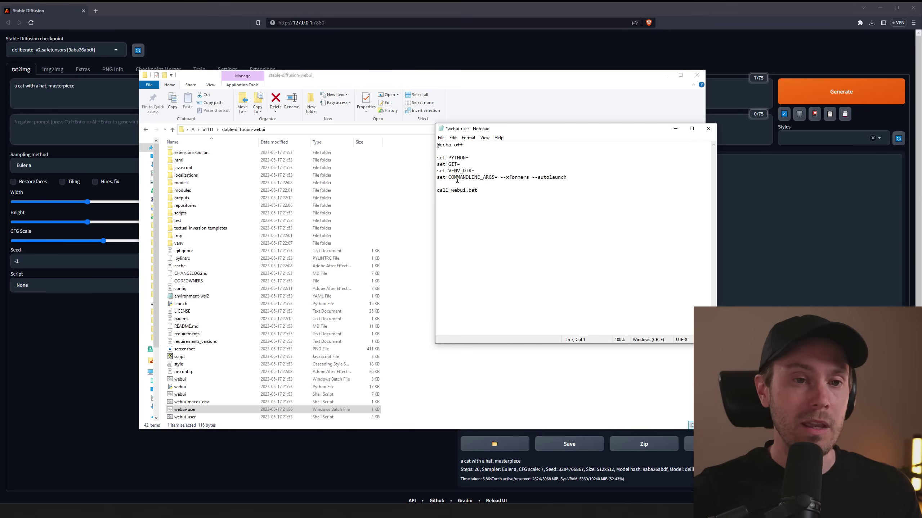
{"action": "left_click", "coordinate": [441, 138]}
{"action": "left_click", "coordinate": [450, 207]}
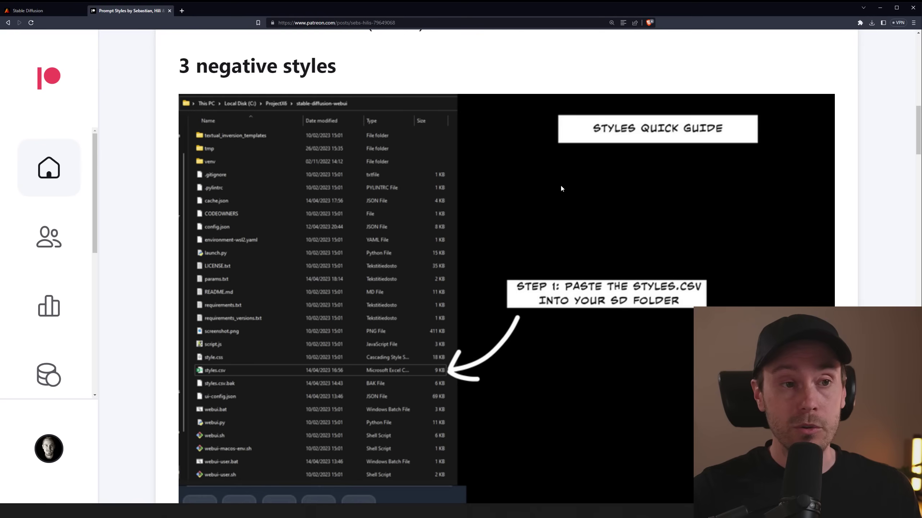
Scroll through the Patreon styles post to the example portraits and the styles.csv attachment
{"action": "scroll", "coordinate": [562, 188], "scroll_direction": "down", "scroll_amount": 1}
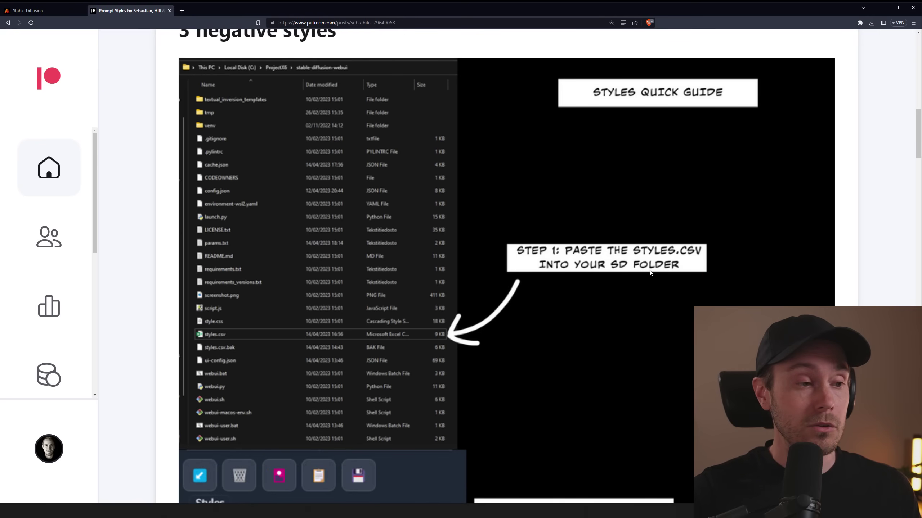
{"action": "scroll", "coordinate": [650, 273], "scroll_direction": "down", "scroll_amount": 15}
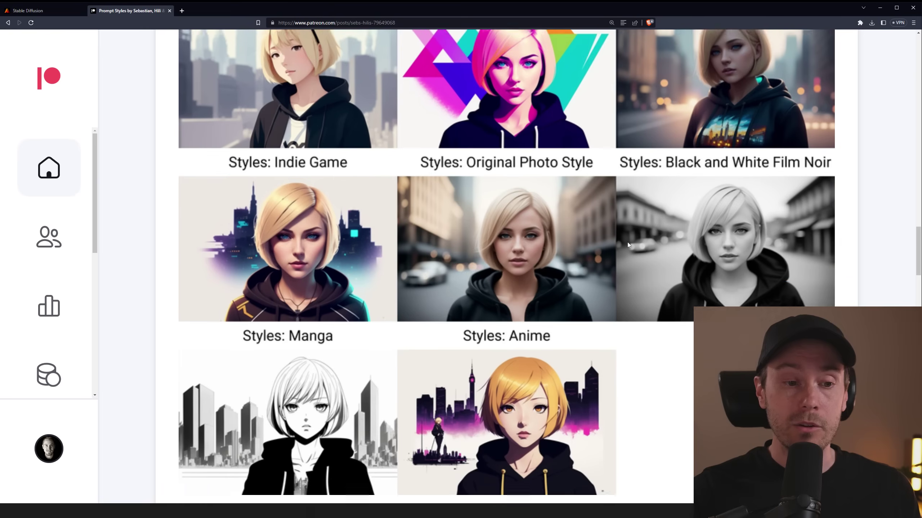
{"action": "scroll", "coordinate": [358, 131], "scroll_direction": "up", "scroll_amount": 1}
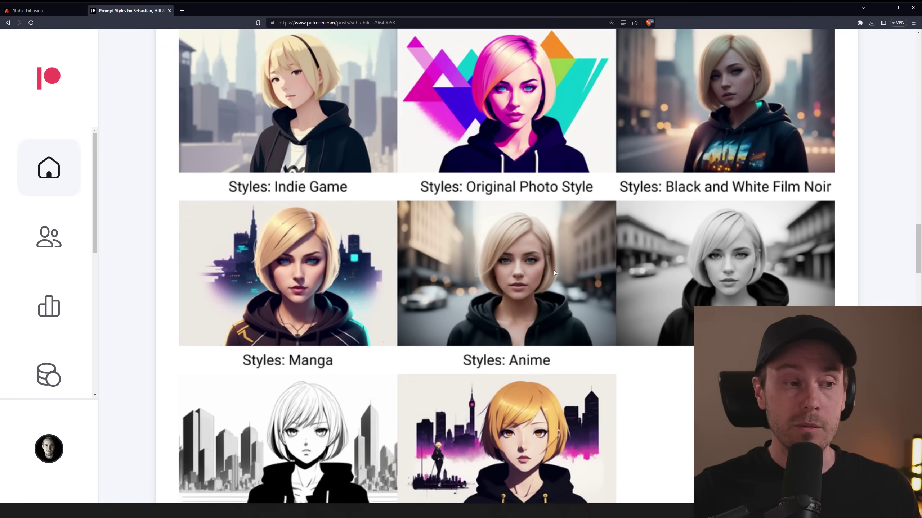
{"action": "scroll", "coordinate": [537, 269], "scroll_direction": "down", "scroll_amount": 8}
{"action": "scroll", "coordinate": [255, 283], "scroll_direction": "up", "scroll_amount": 1}
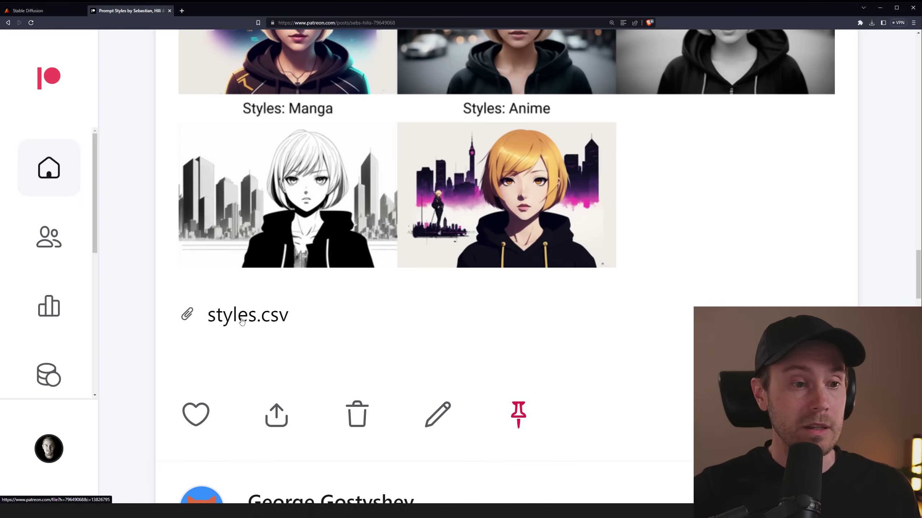
Download styles.csv and copy it from Downloads into the stable-diffusion-webui folder
{"action": "left_click", "coordinate": [274, 345]}
{"action": "key", "text": "alt+Tab"}
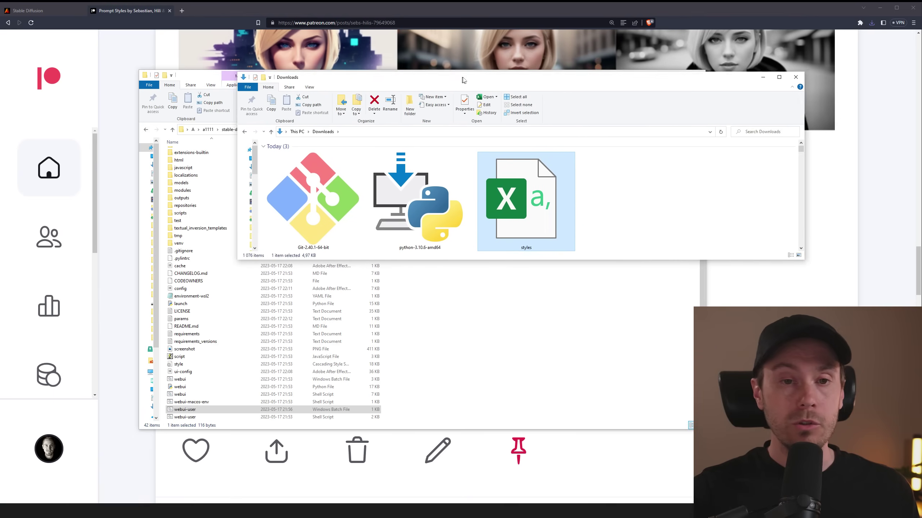
{"action": "left_click_drag", "start_coordinate": [470, 78], "coordinate": [562, 52]}
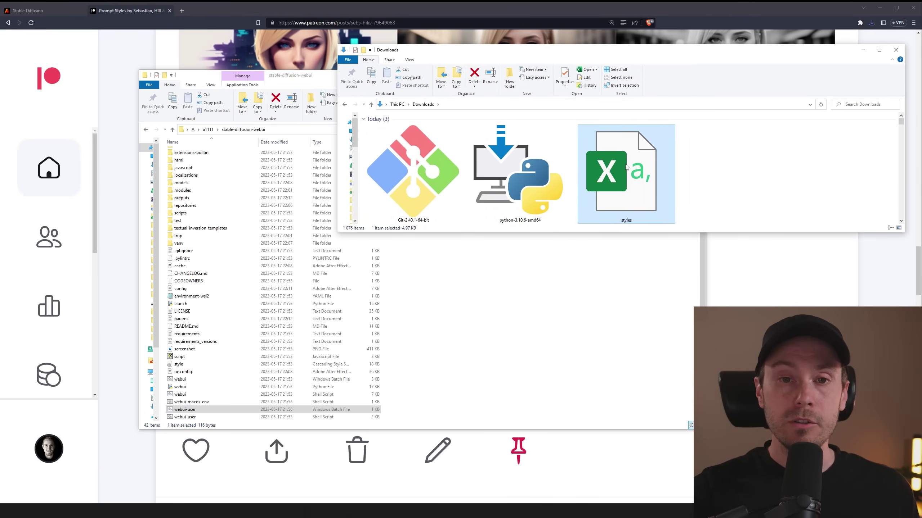
{"action": "left_click_drag", "start_coordinate": [625, 166], "coordinate": [431, 337]}
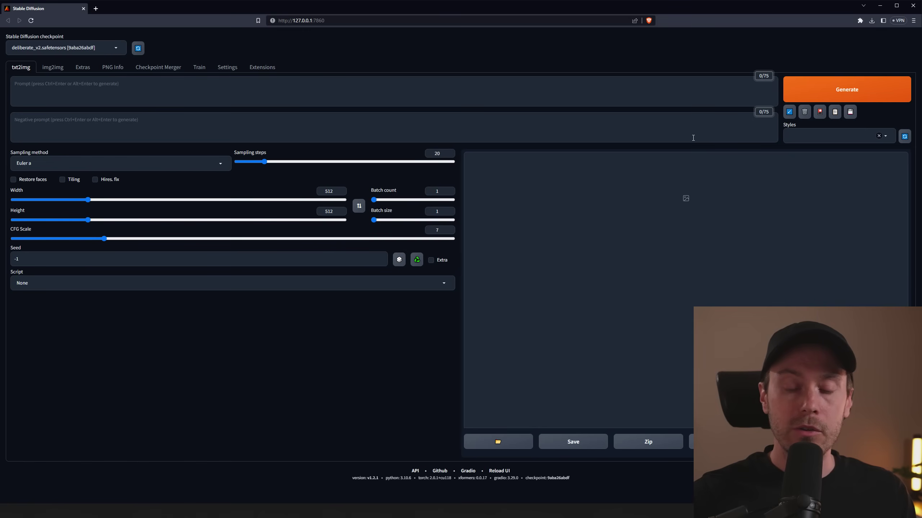
Apply the Default_Negative and Digital/Oil Painting prompt styles
{"action": "left_click", "coordinate": [888, 136]}
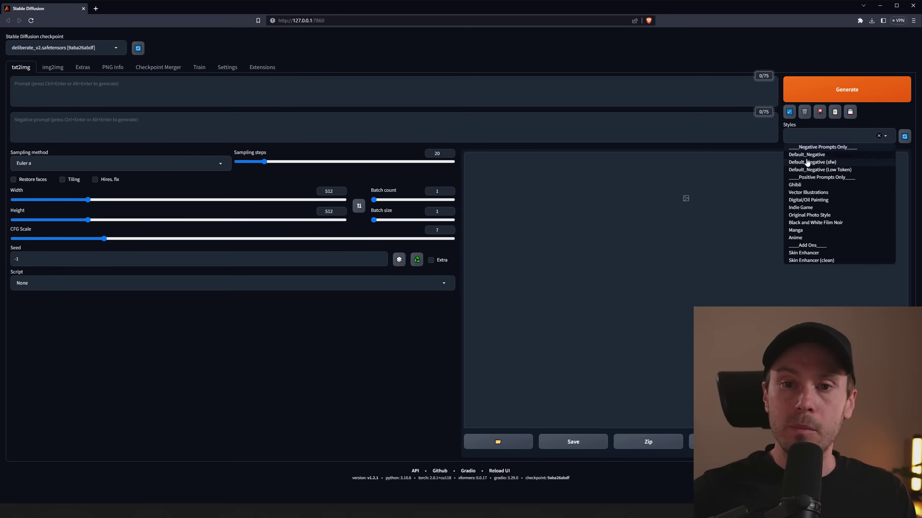
{"action": "left_click", "coordinate": [819, 156]}
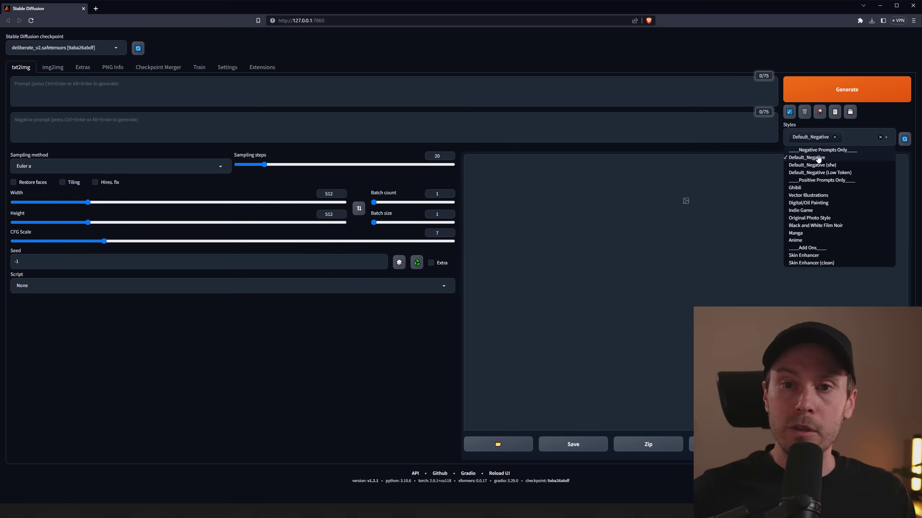
{"action": "left_click", "coordinate": [813, 204]}
{"action": "left_click", "coordinate": [146, 97]}
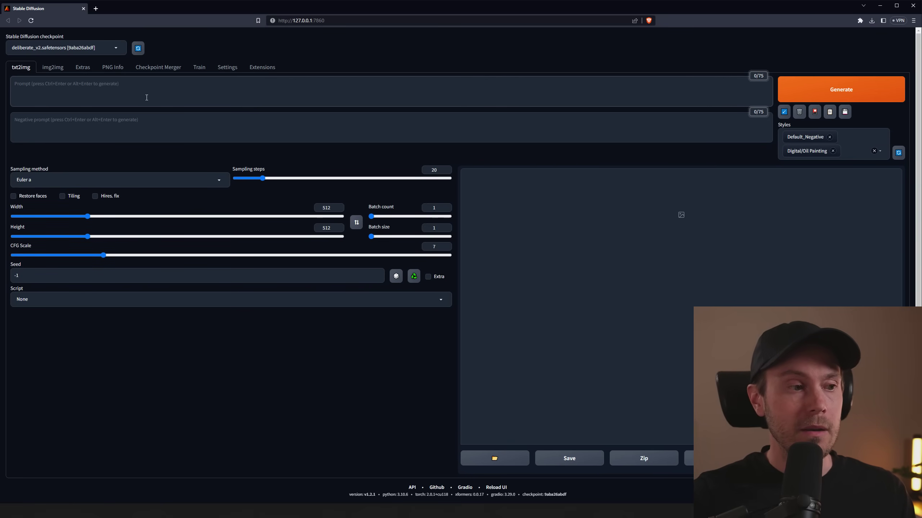
Generate an image from the prompt 'a cat in a hat'
{"action": "type", "text": "a cat in a hat"}
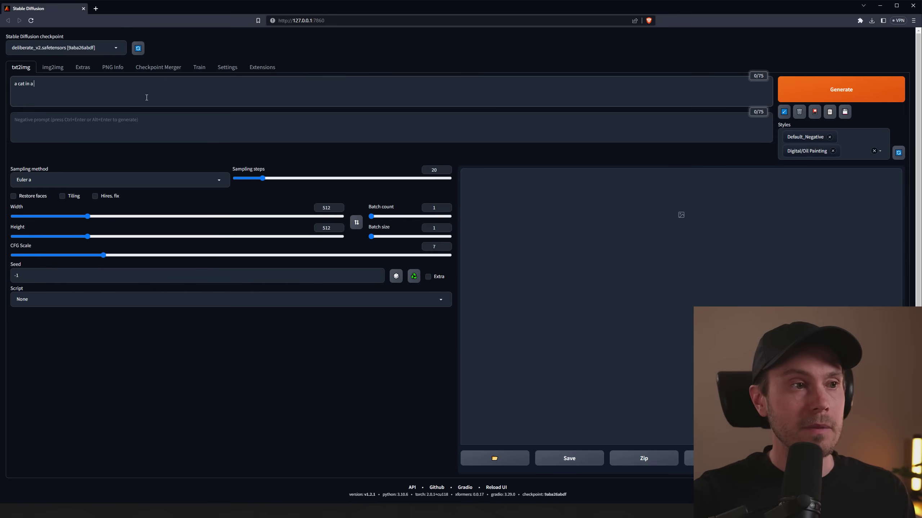
{"action": "left_click", "coordinate": [807, 94]}
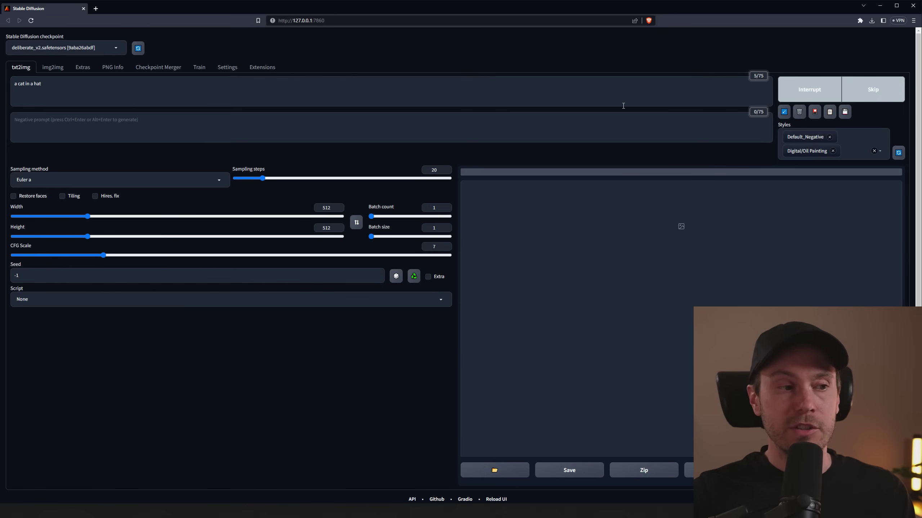
{"action": "scroll", "coordinate": [633, 304], "scroll_direction": "down", "scroll_amount": 2}
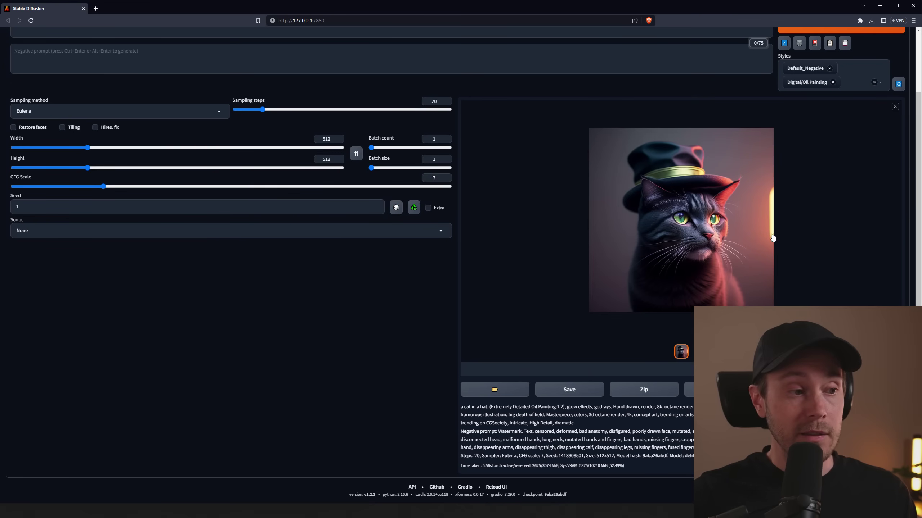
{"action": "scroll", "coordinate": [592, 248], "scroll_direction": "up", "scroll_amount": 2}
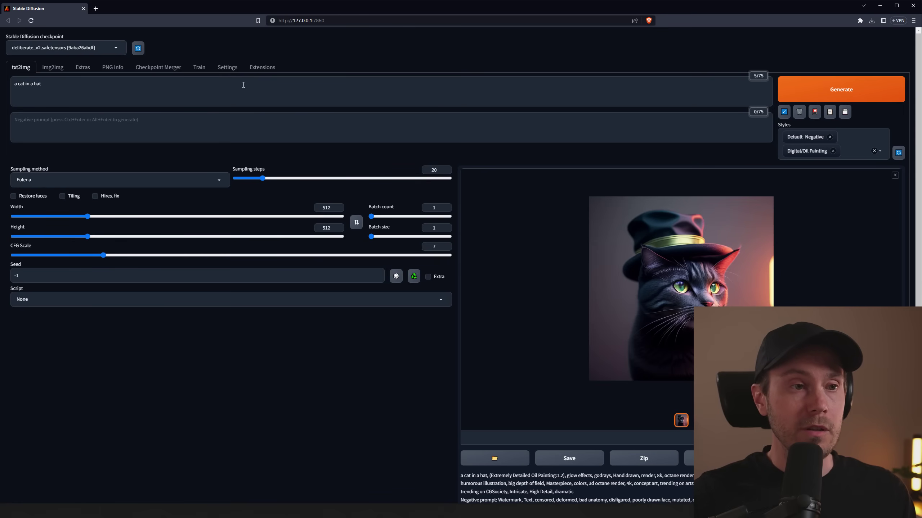
Set the live preview interval in Settings to refresh every 1 sampling step
{"action": "left_click", "coordinate": [227, 67]}
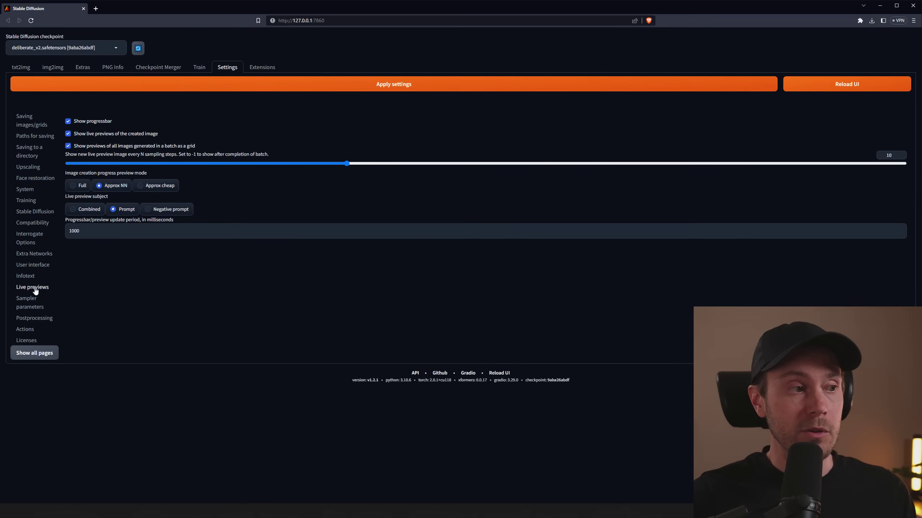
{"action": "left_click_drag", "start_coordinate": [347, 164], "coordinate": [363, 174]}
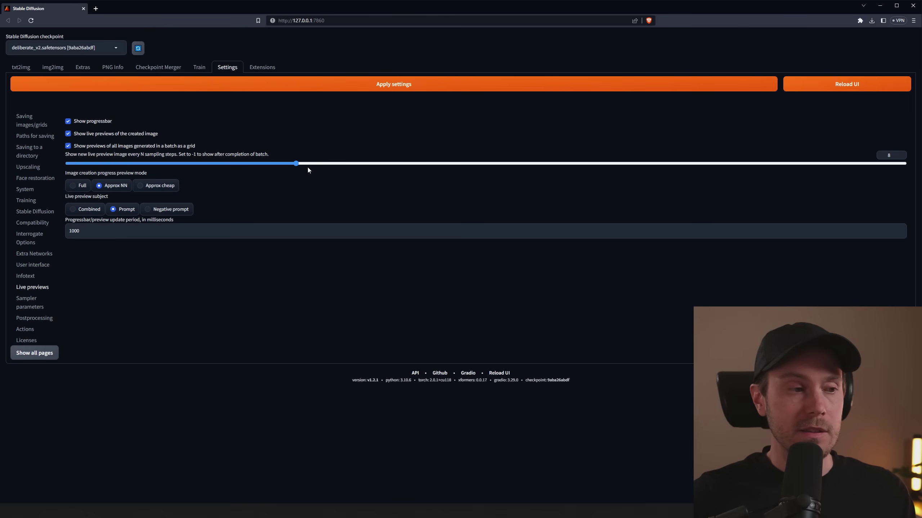
{"action": "left_click_drag", "start_coordinate": [307, 169], "coordinate": [85, 166]}
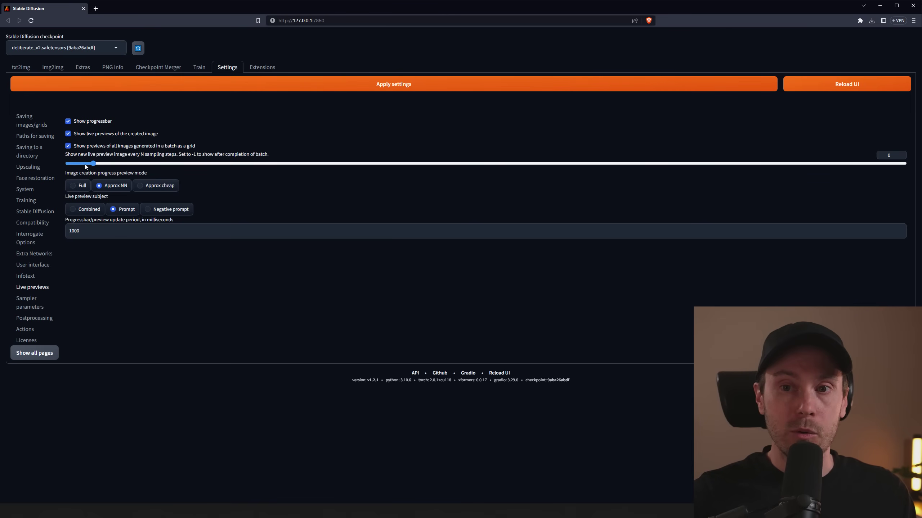
Generate another cat in a hat from txt2img, giving a half-orange, half-blue cat
{"action": "left_click", "coordinate": [21, 68]}
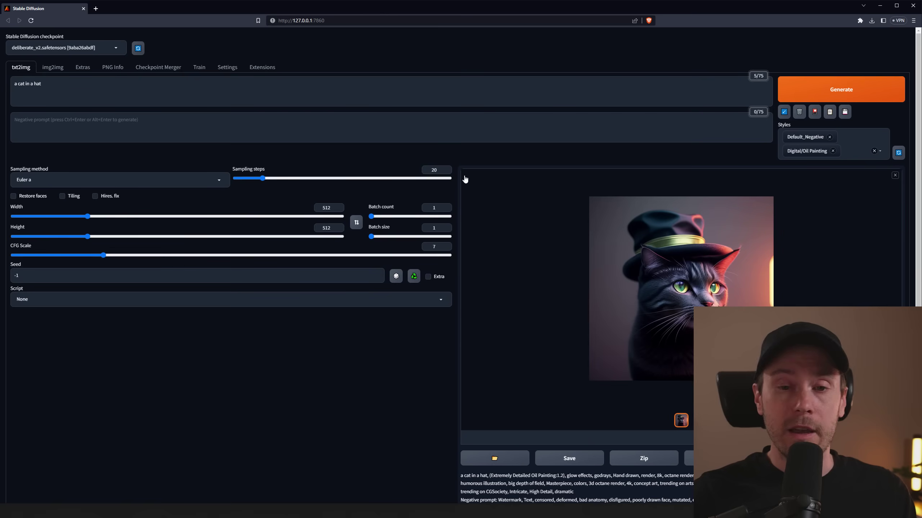
{"action": "scroll", "coordinate": [471, 182], "scroll_direction": "down", "scroll_amount": 1}
{"action": "left_click", "coordinate": [833, 54]}
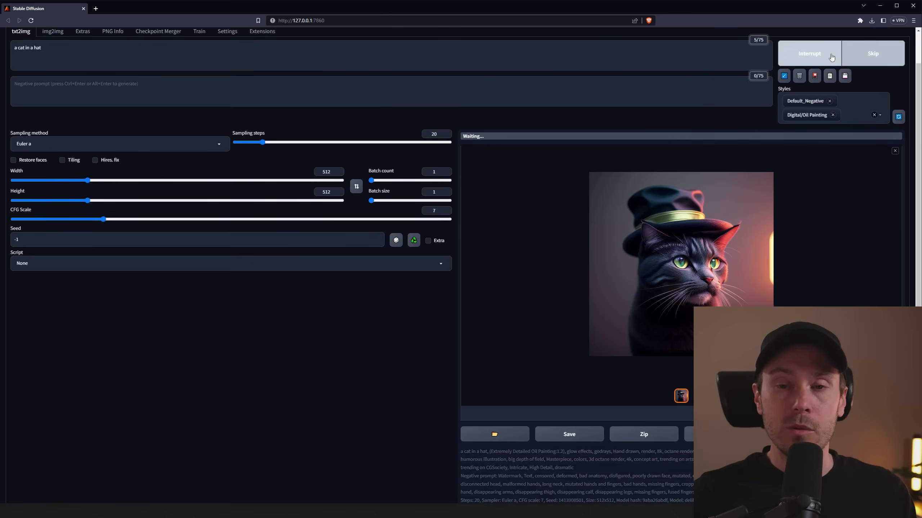
{"action": "scroll", "coordinate": [621, 189], "scroll_direction": "down", "scroll_amount": 1}
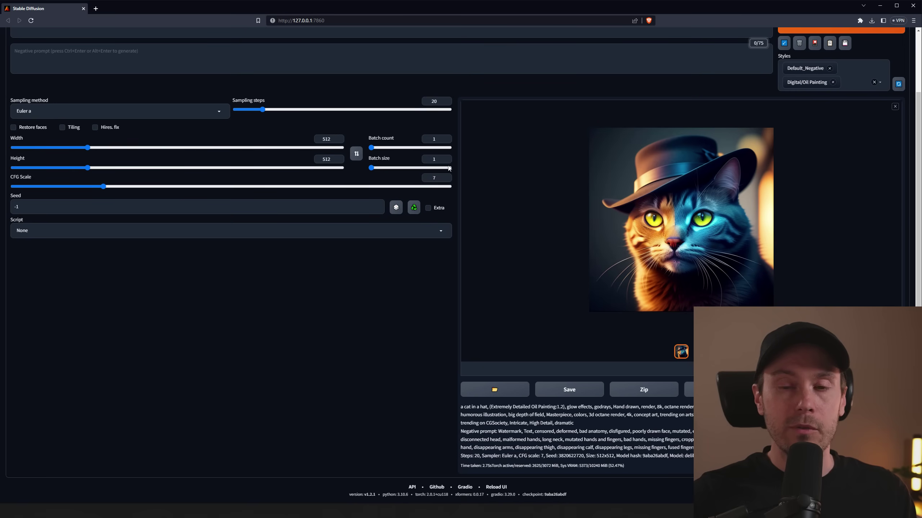
{"action": "scroll", "coordinate": [440, 137], "scroll_direction": "up", "scroll_amount": 1}
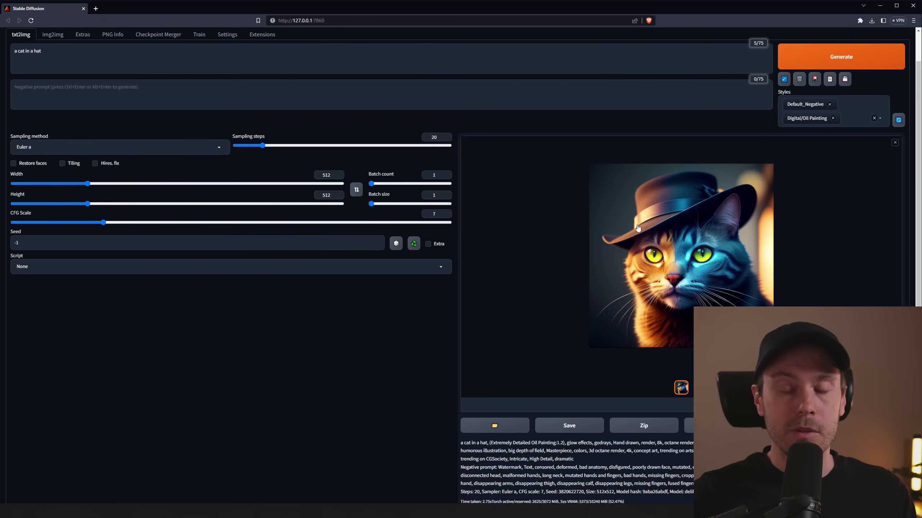
{"action": "scroll", "coordinate": [219, 218], "scroll_direction": "up", "scroll_amount": 1}
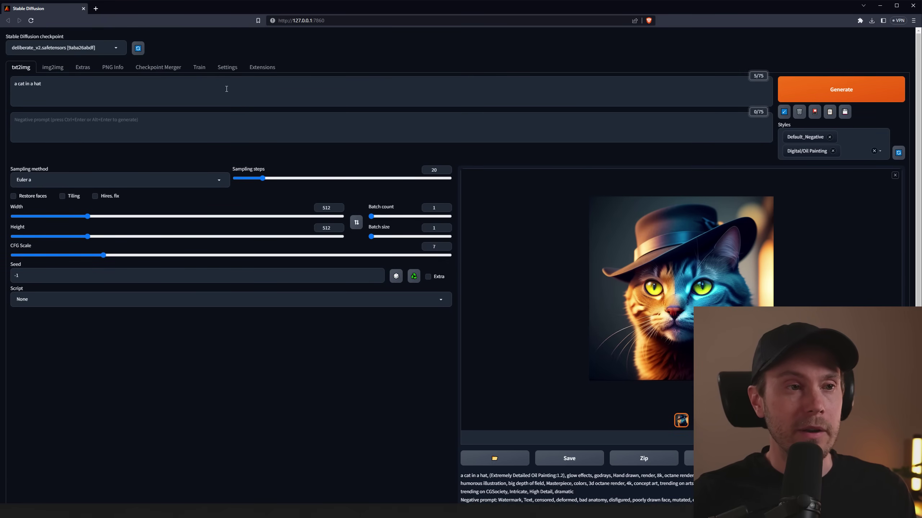
Load the available extensions index and install the Aspect Ratio selector found by searching 'aspect'
{"action": "left_click", "coordinate": [261, 69]}
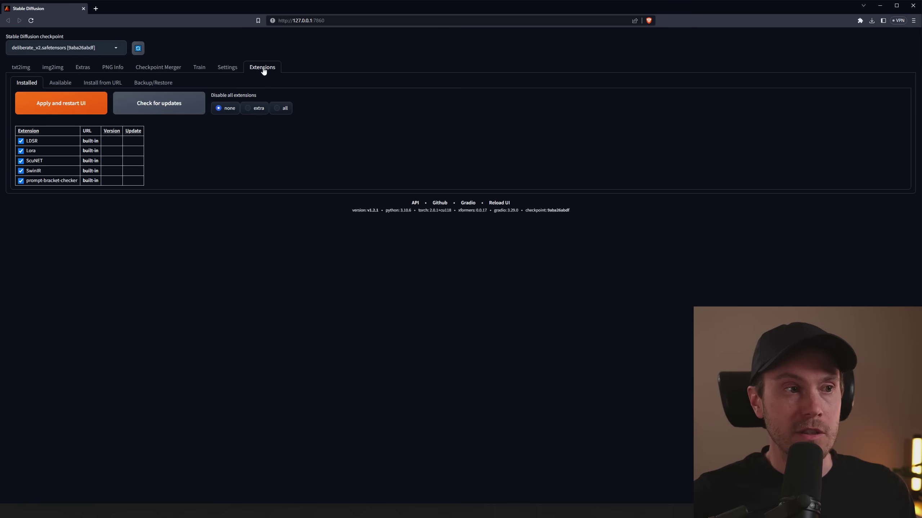
{"action": "left_click", "coordinate": [61, 82]}
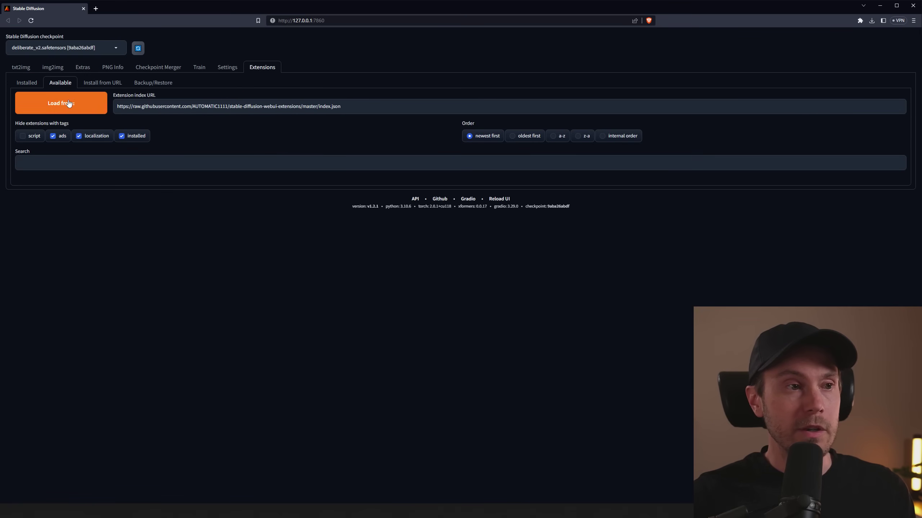
{"action": "left_click", "coordinate": [70, 105]}
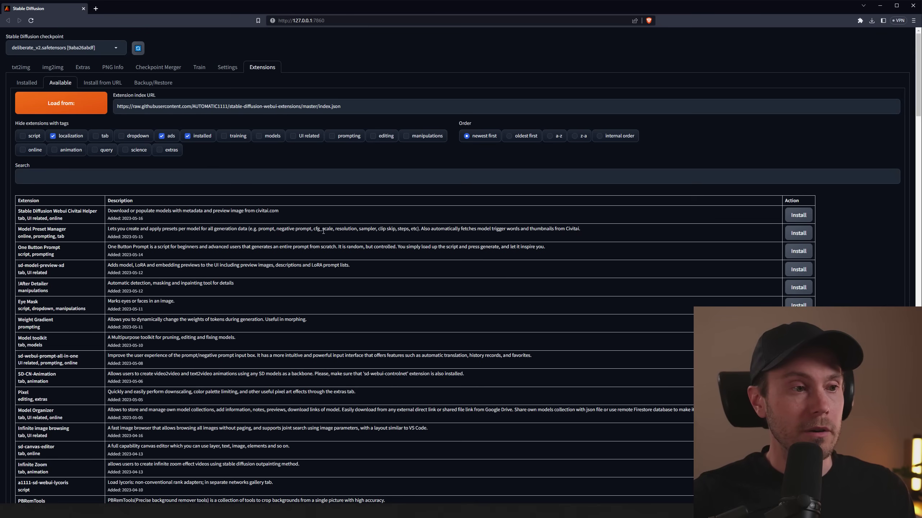
{"action": "key", "text": "ctrl+f"}
{"action": "type", "text": "aspect"}
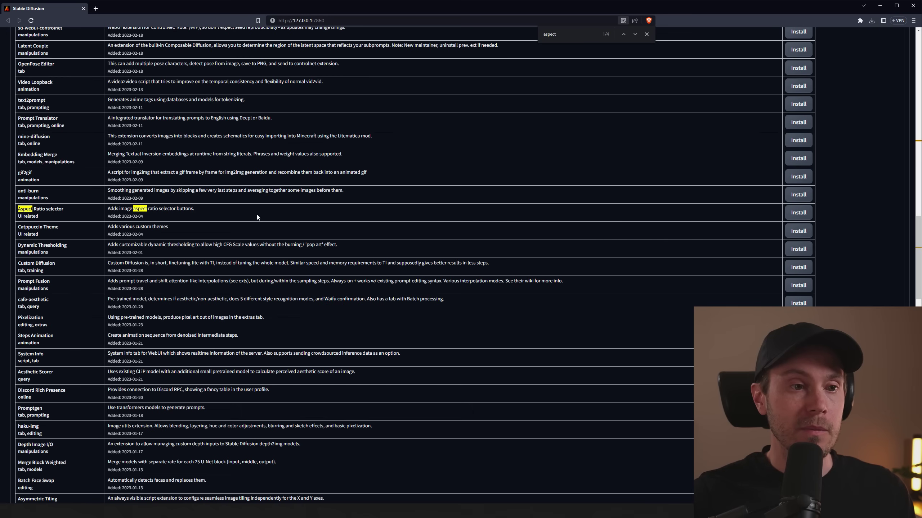
{"action": "left_click", "coordinate": [800, 214]}
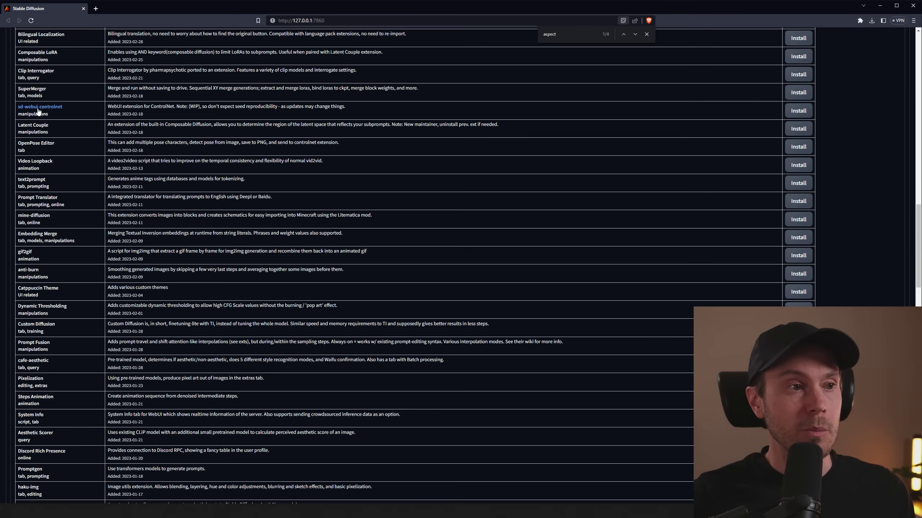
Install sd-webui-controlnet, found by searching 'controlnet', and the Canvas Zoom extension
{"action": "left_click_drag", "start_coordinate": [75, 104], "coordinate": [16, 110]}
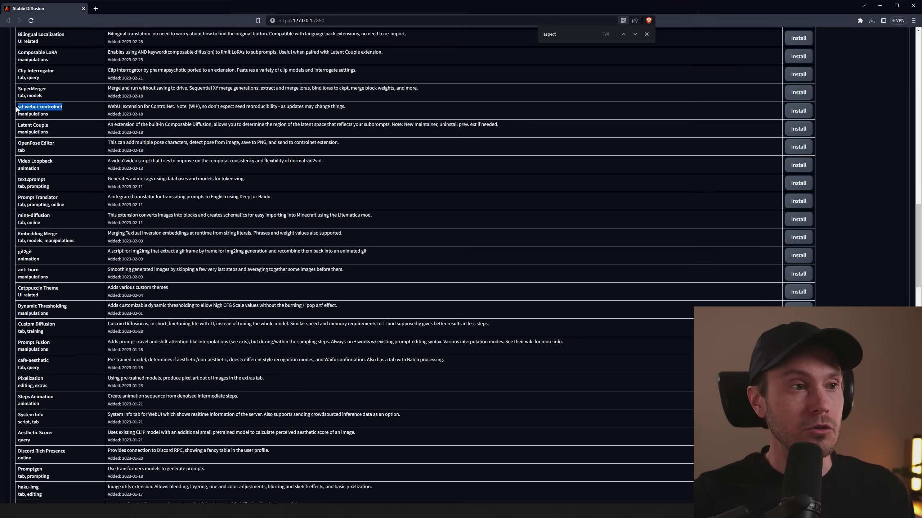
{"action": "left_click", "coordinate": [121, 106]}
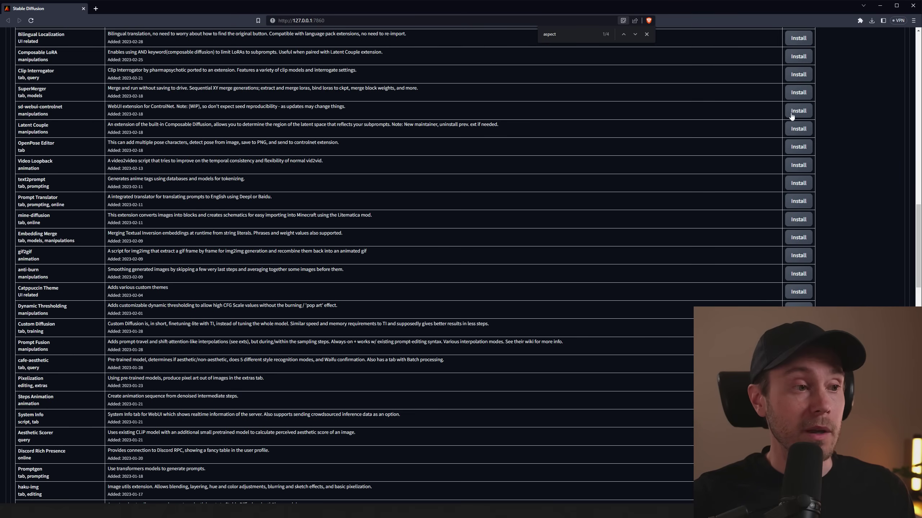
{"action": "key", "text": "ctrl+f"}
{"action": "type", "text": "controlnet"}
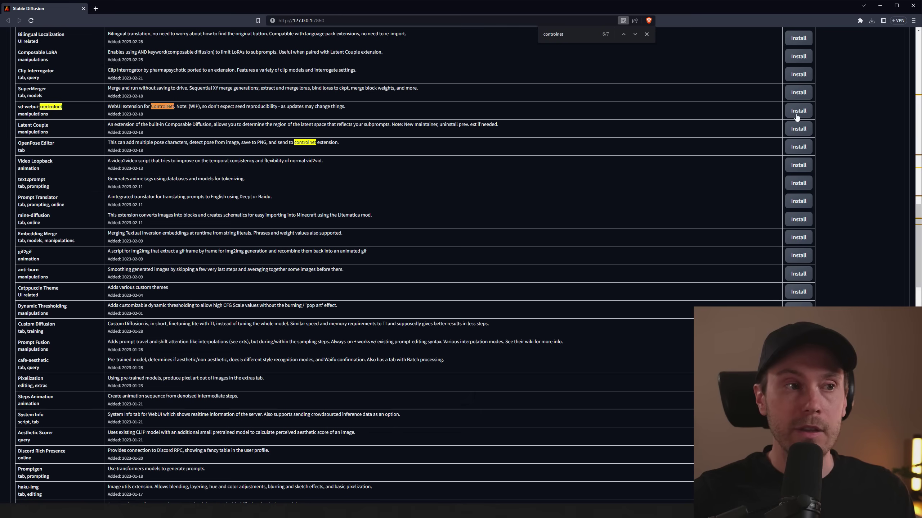
{"action": "left_click", "coordinate": [797, 111]}
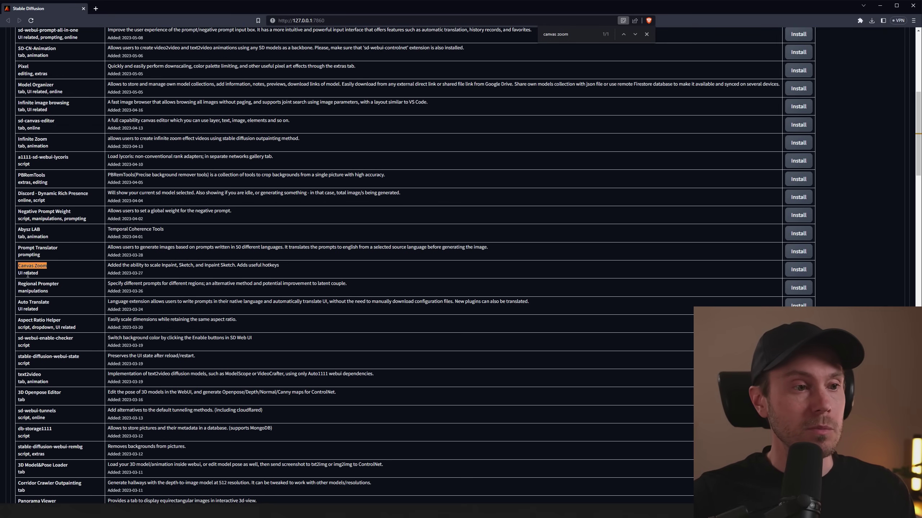
{"action": "left_click", "coordinate": [795, 270]}
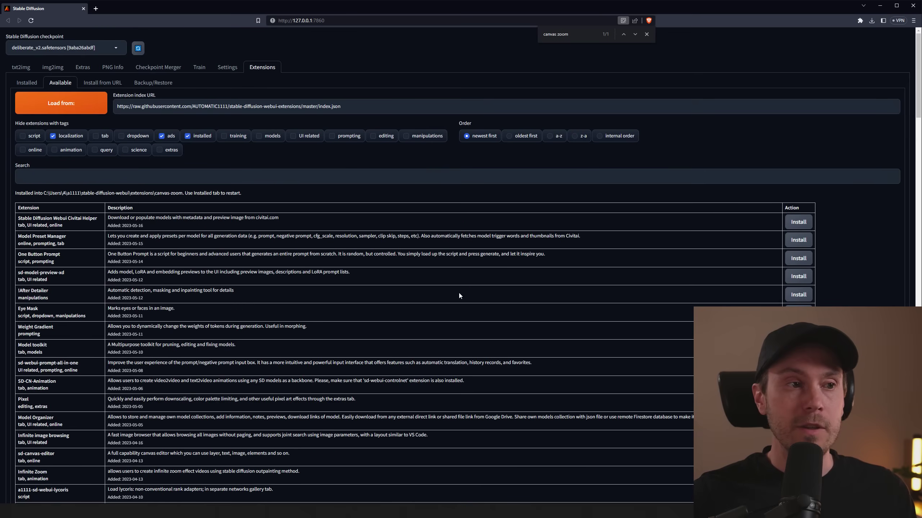
Apply the installed extensions and restart the UI from the Installed tab
{"action": "key", "text": "Escape"}
{"action": "left_click", "coordinate": [26, 83]}
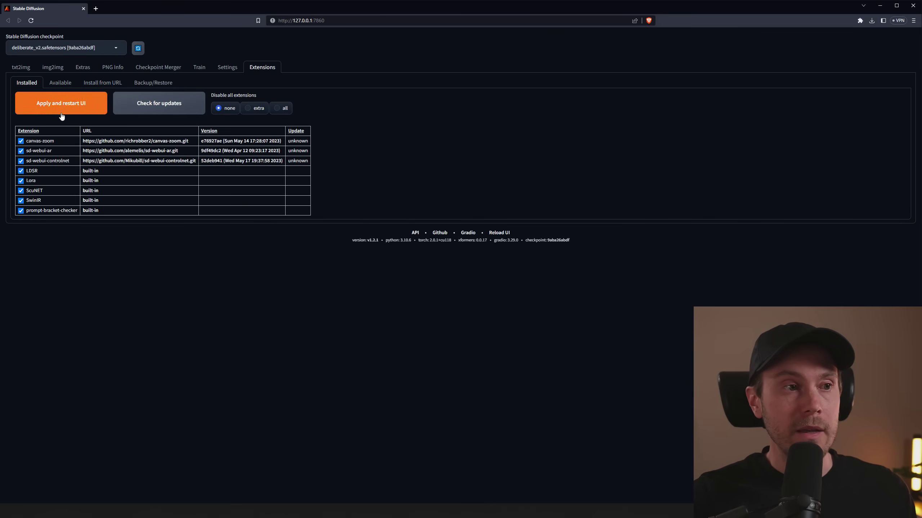
{"action": "left_click", "coordinate": [75, 107]}
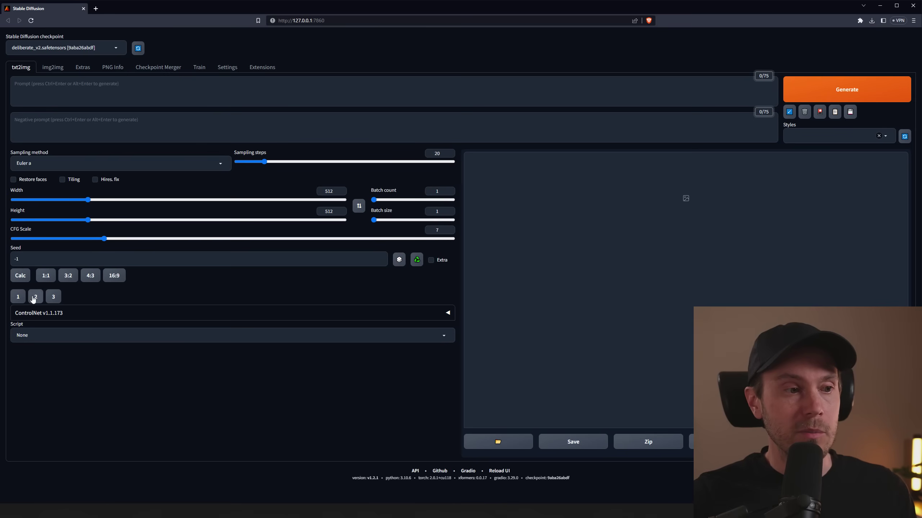
Pick the 3:2 aspect preset for 768x512, then expand and collapse the ControlNet section
{"action": "left_click", "coordinate": [72, 279]}
{"action": "left_click", "coordinate": [90, 279]}
{"action": "left_click", "coordinate": [75, 280]}
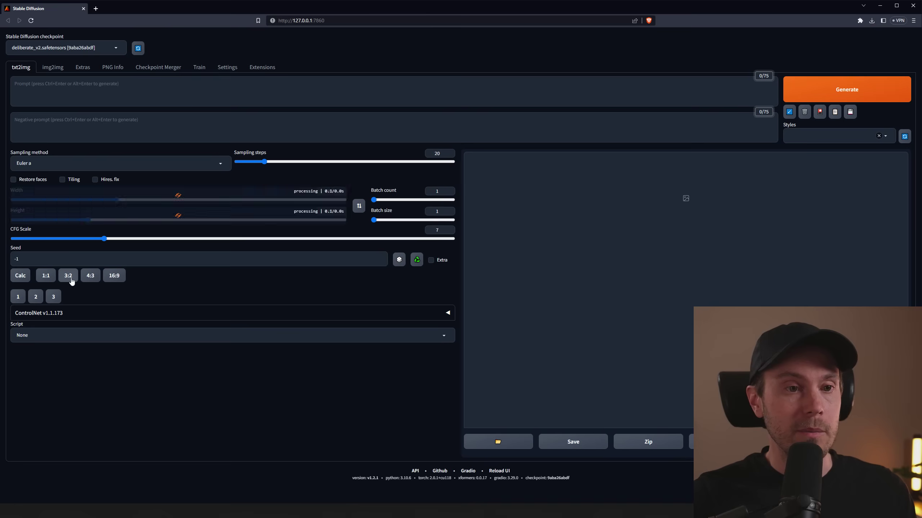
{"action": "left_click", "coordinate": [74, 313]}
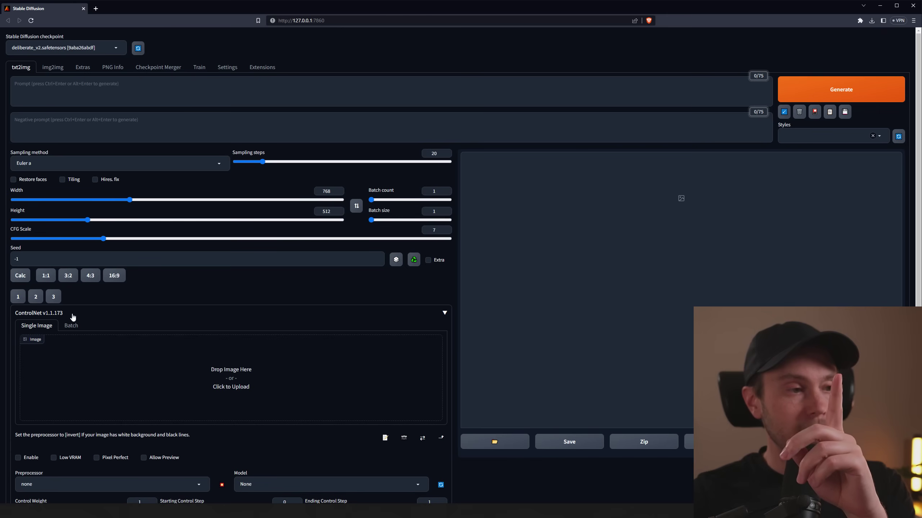
{"action": "left_click", "coordinate": [73, 315]}
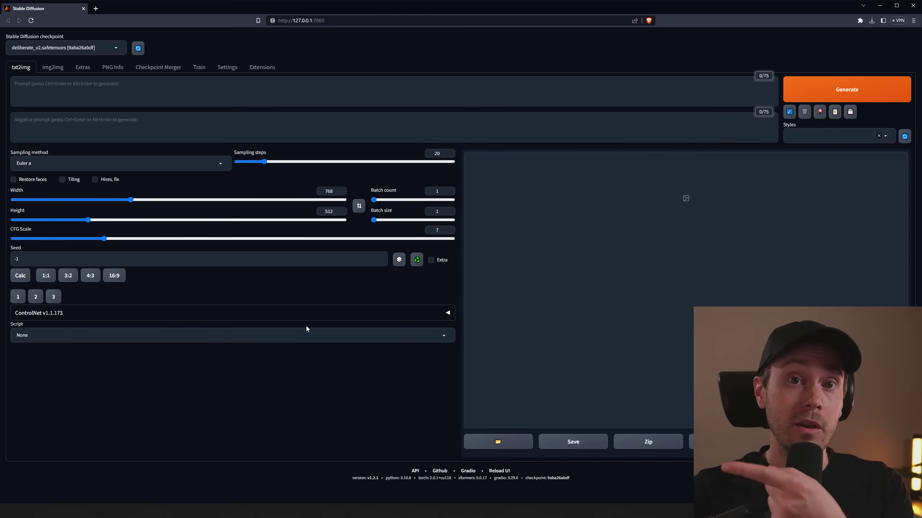